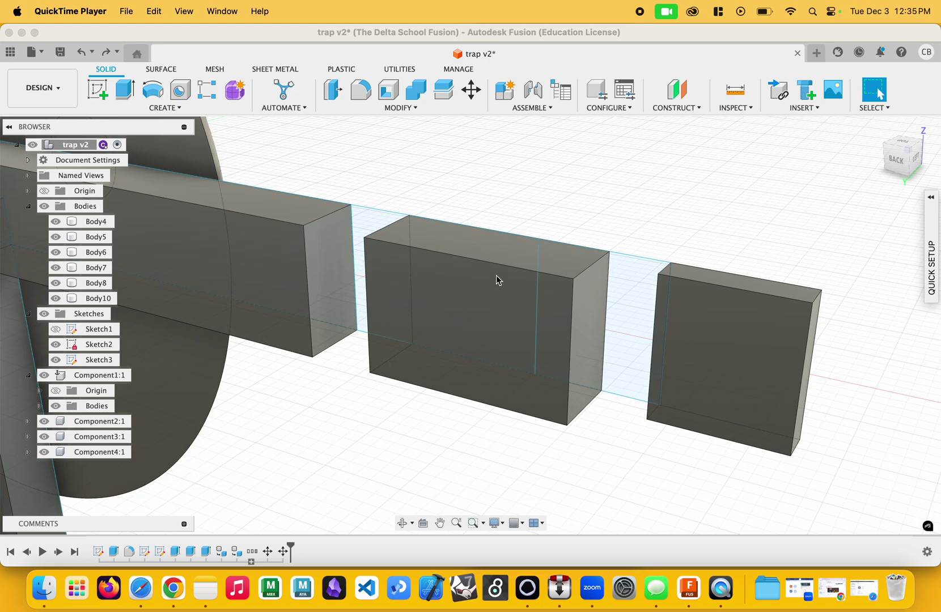
Step: Orbit and zoom the model to a top-back-left view
click(762, 154)
drag(899, 149, 888, 162)
scroll(722, 235, down, 5)
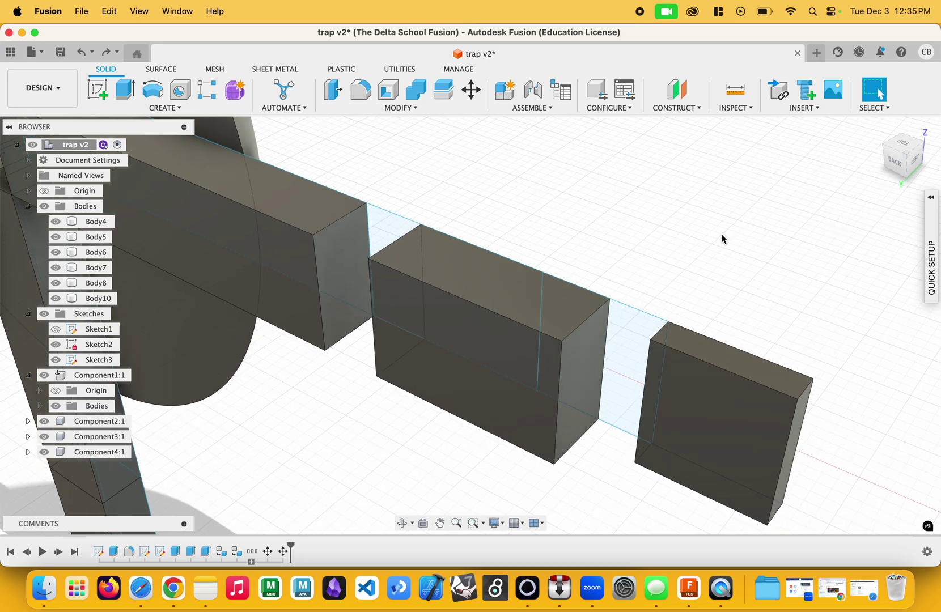
scroll(595, 241, down, 3)
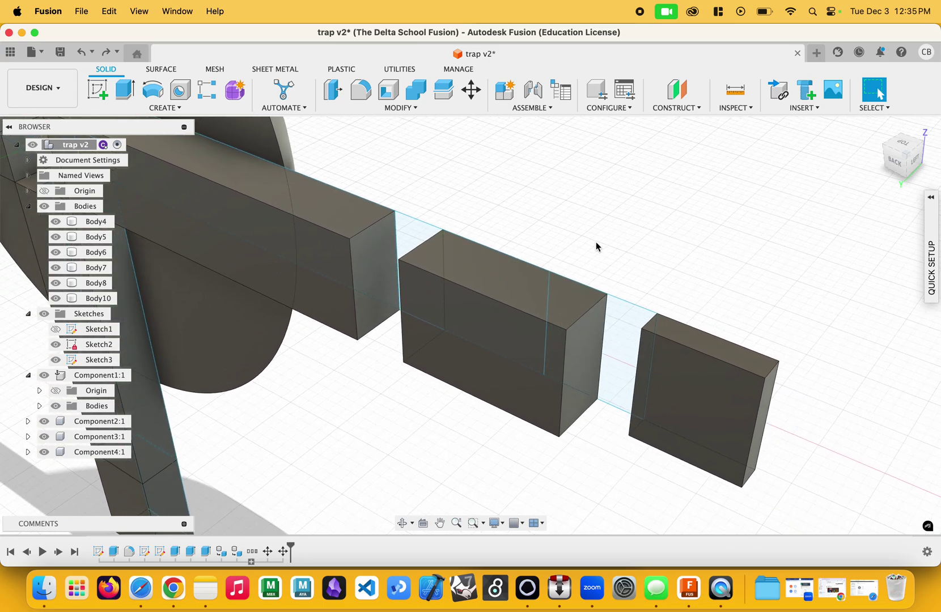
scroll(577, 217, up, 2)
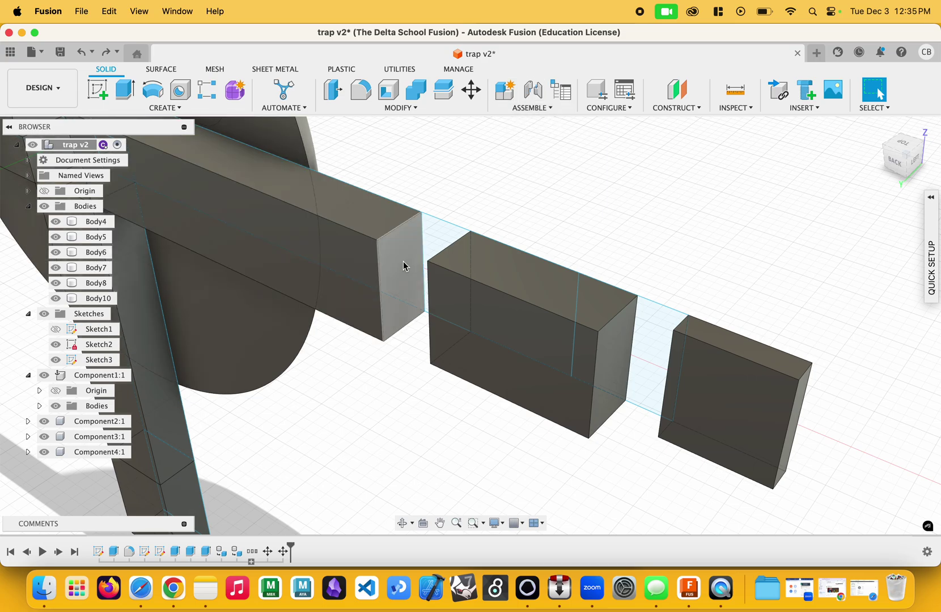
Step: Hide and re-show Component4:1, 3:1, 2:1 and 1:1 in turn to identify each box
click(45, 453)
click(45, 452)
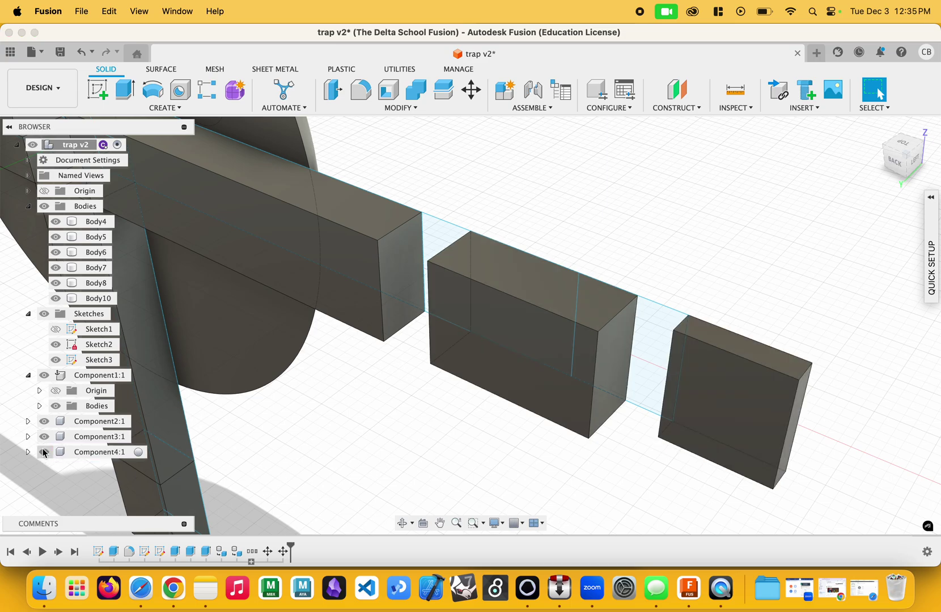
click(44, 437)
click(43, 437)
click(46, 422)
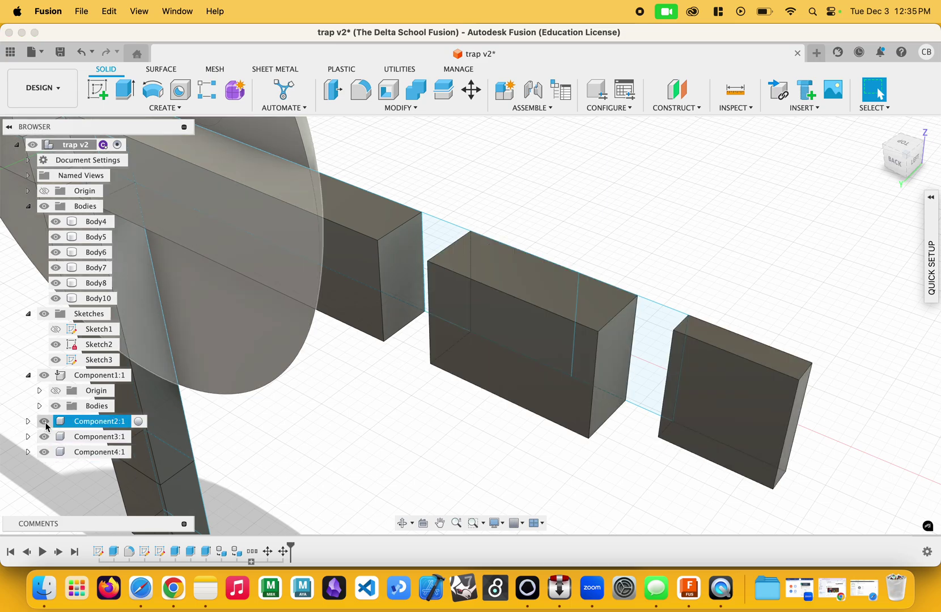
click(46, 422)
click(45, 376)
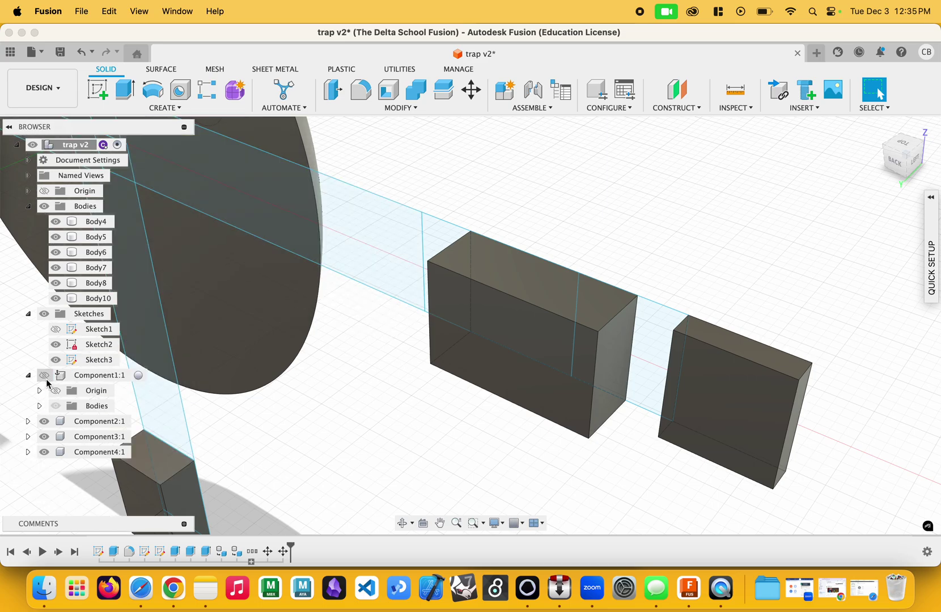
click(44, 376)
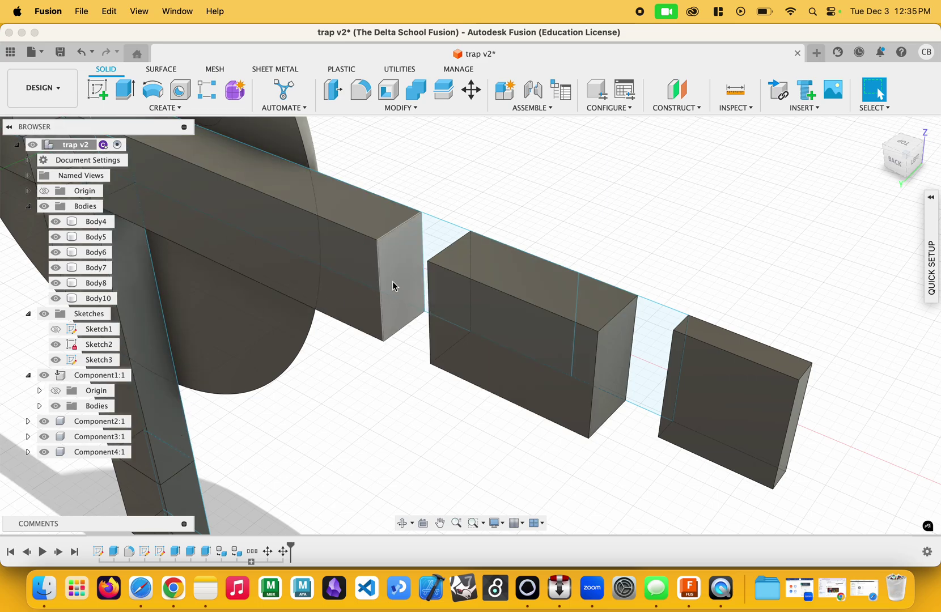
Step: Create a trial joint between the middle box and Component1:1, test its swing, then undo it
click(532, 92)
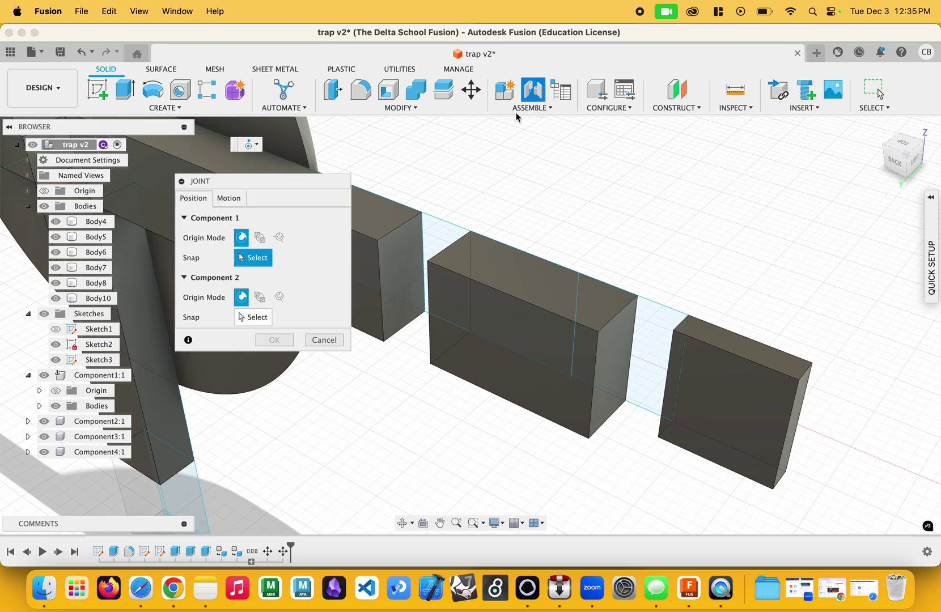
drag(299, 185, 167, 192)
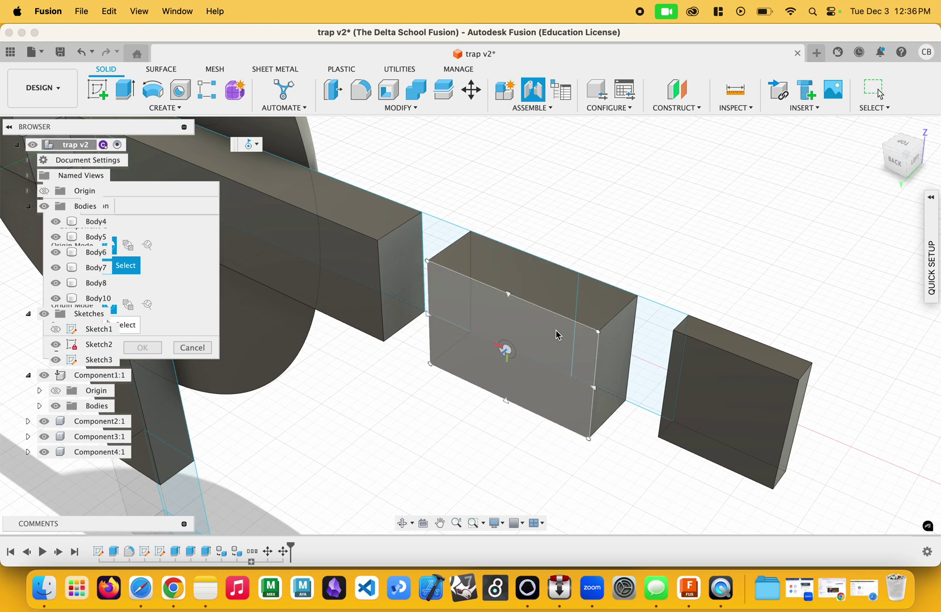
click(430, 316)
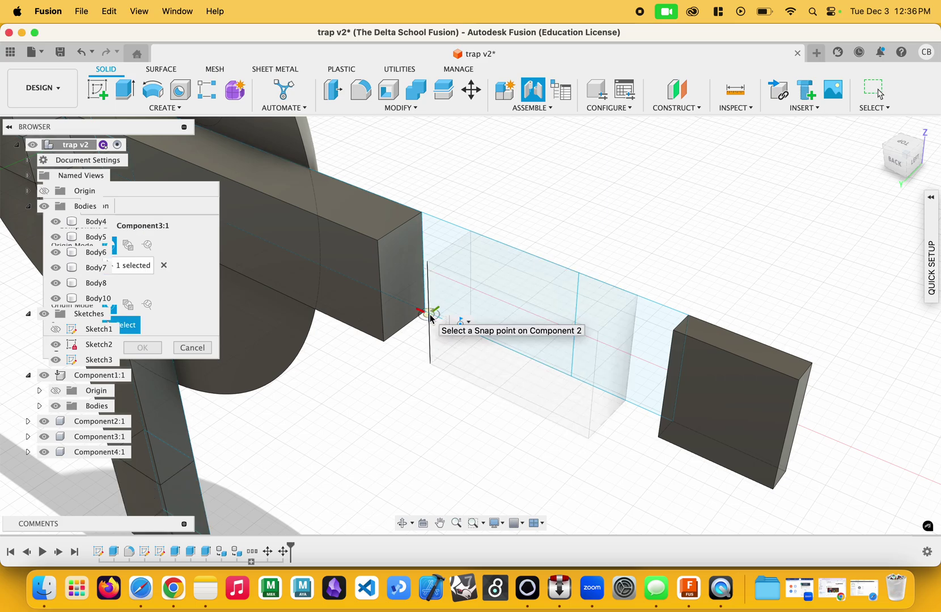
click(380, 296)
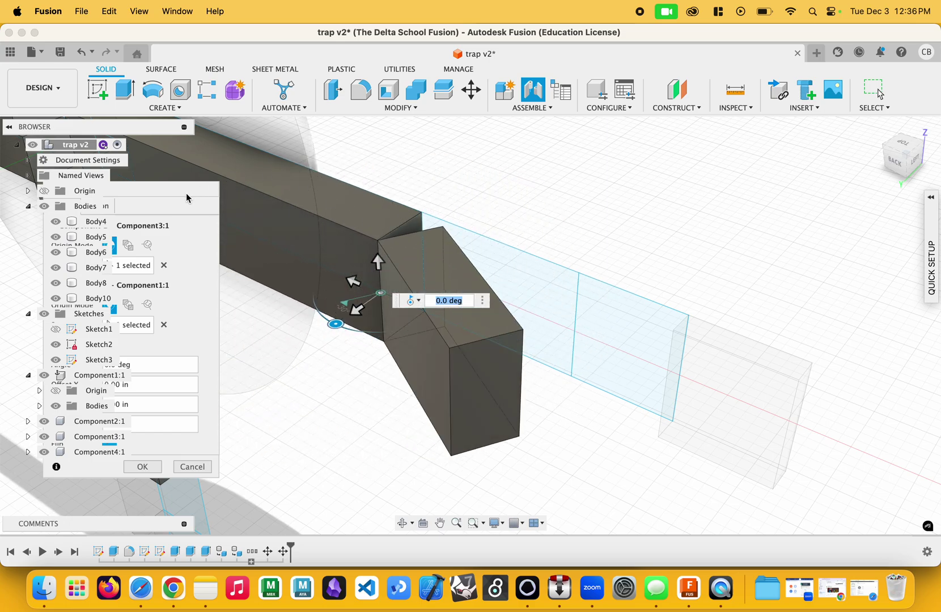
drag(187, 197, 821, 179)
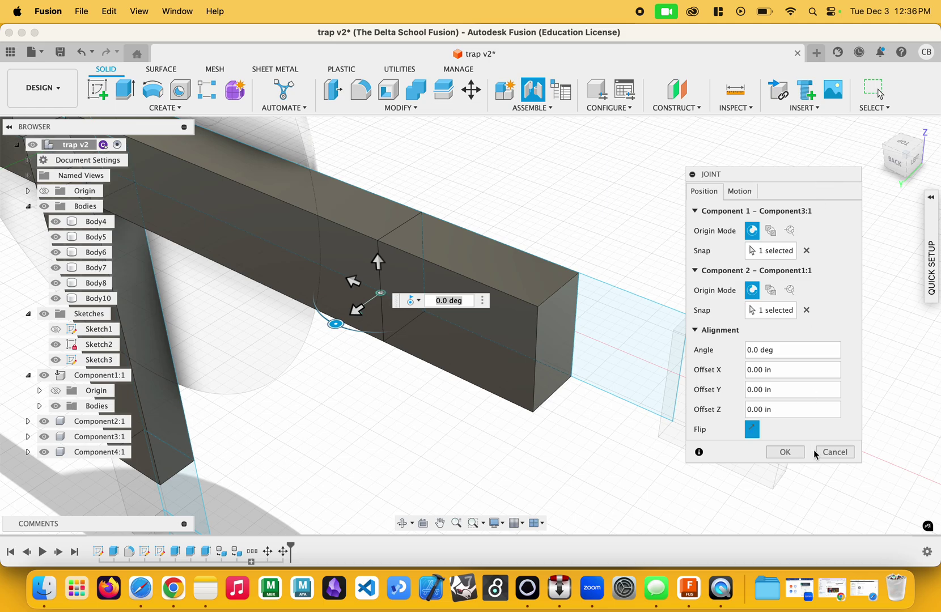
click(785, 452)
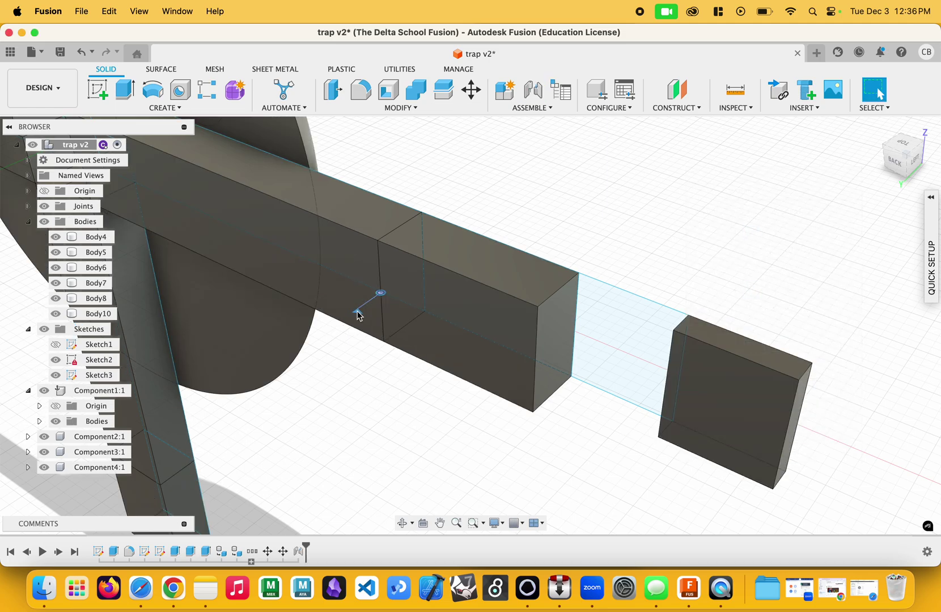
drag(335, 327, 275, 309)
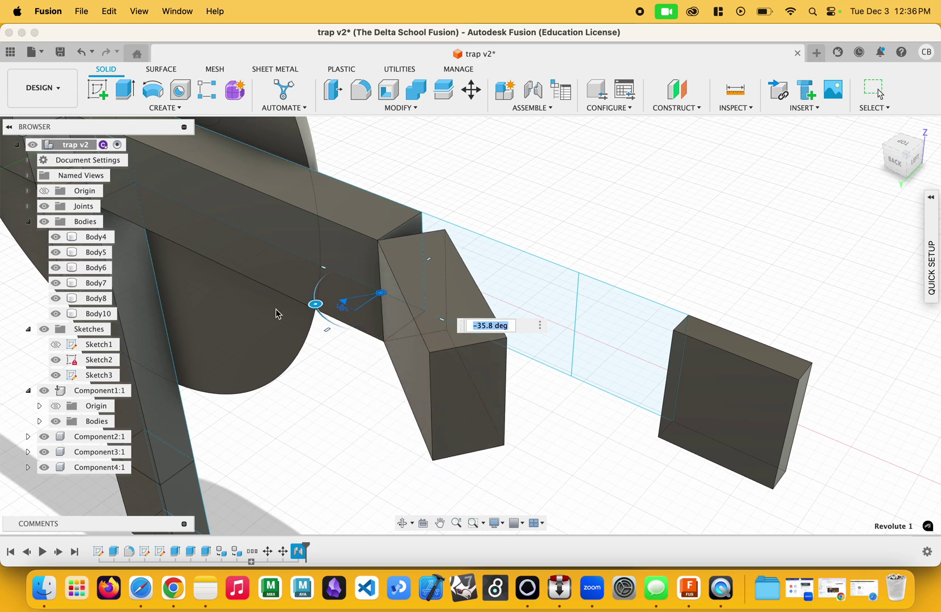
key(Escape)
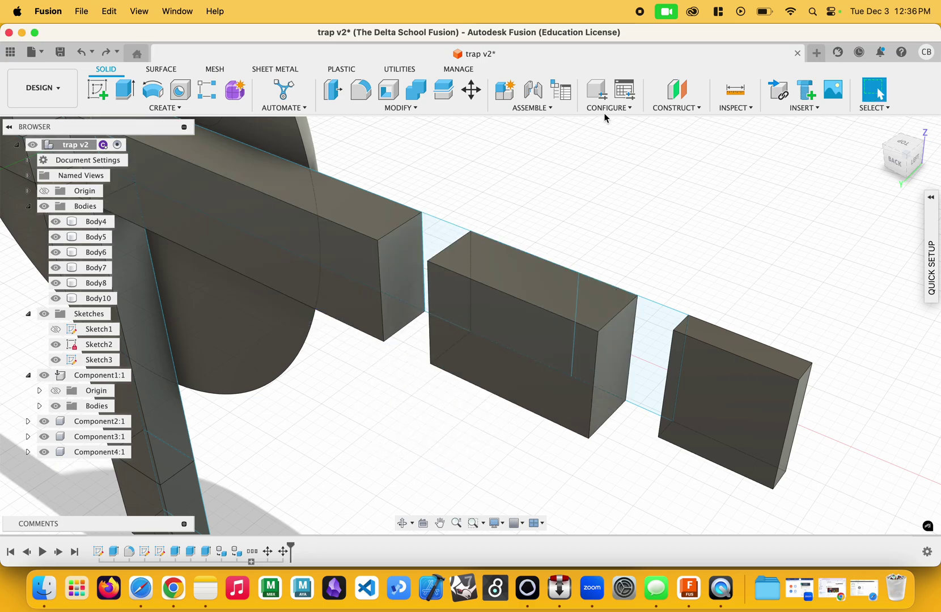
Step: Start two more joints between the middle box and Component1:1, cancelling both
click(534, 91)
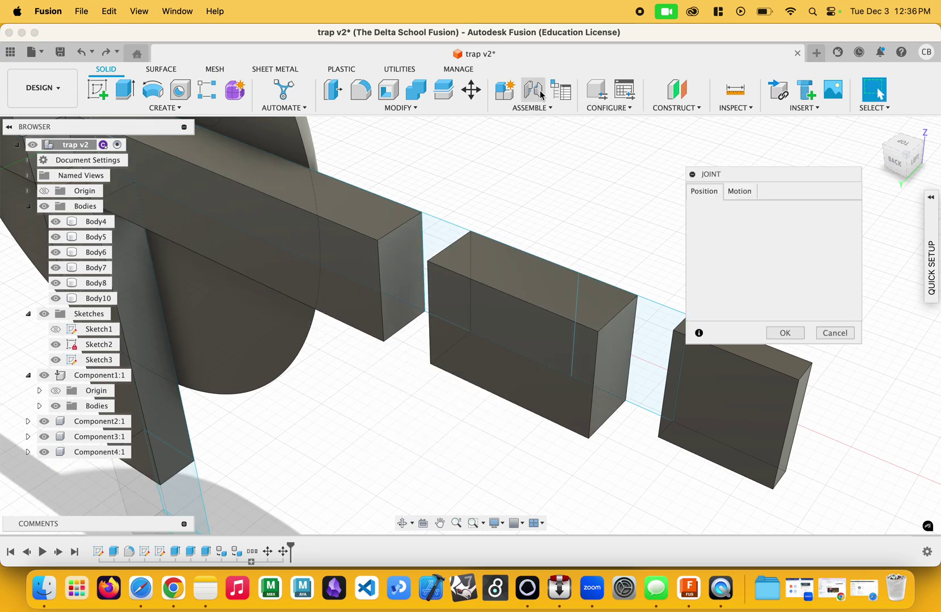
click(431, 319)
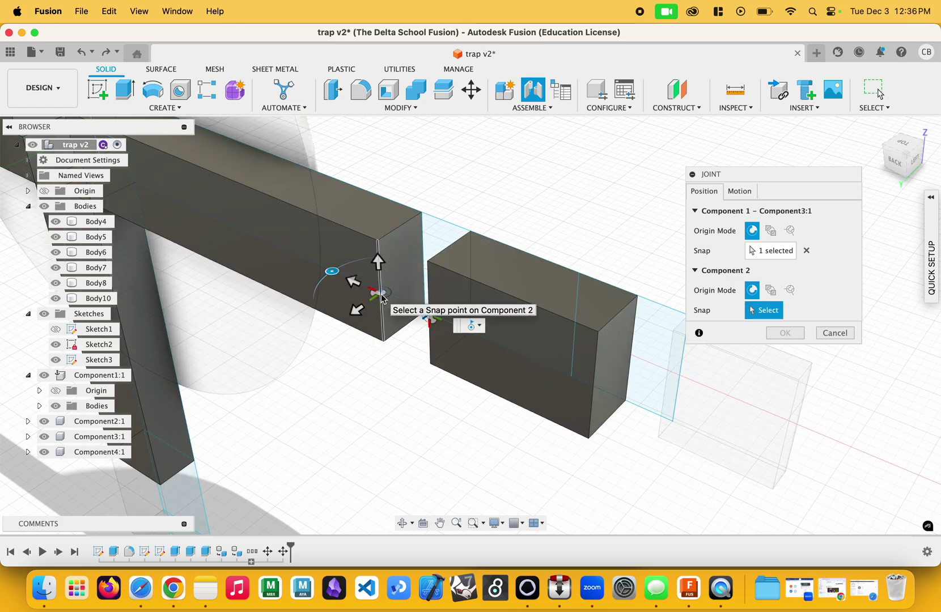
click(382, 297)
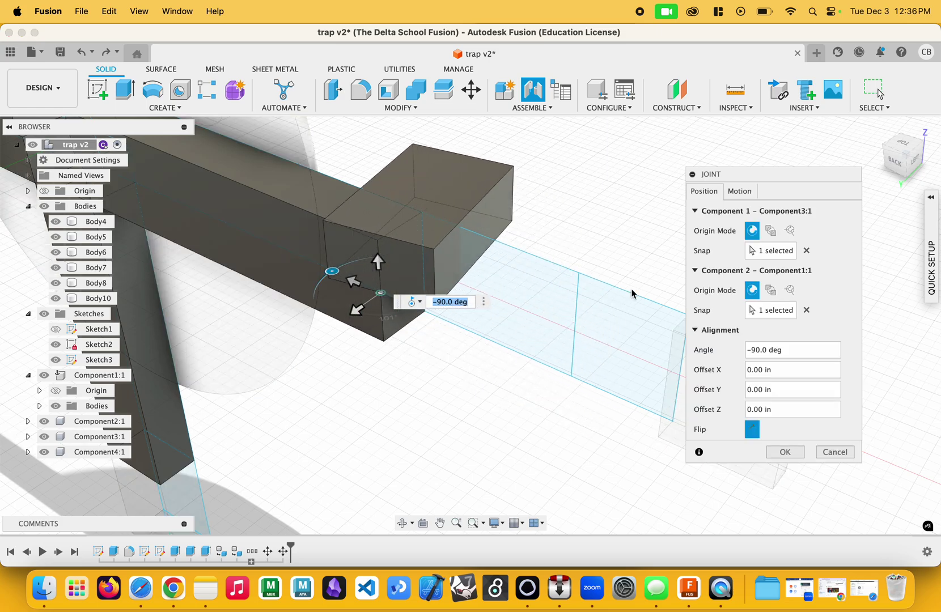
click(835, 453)
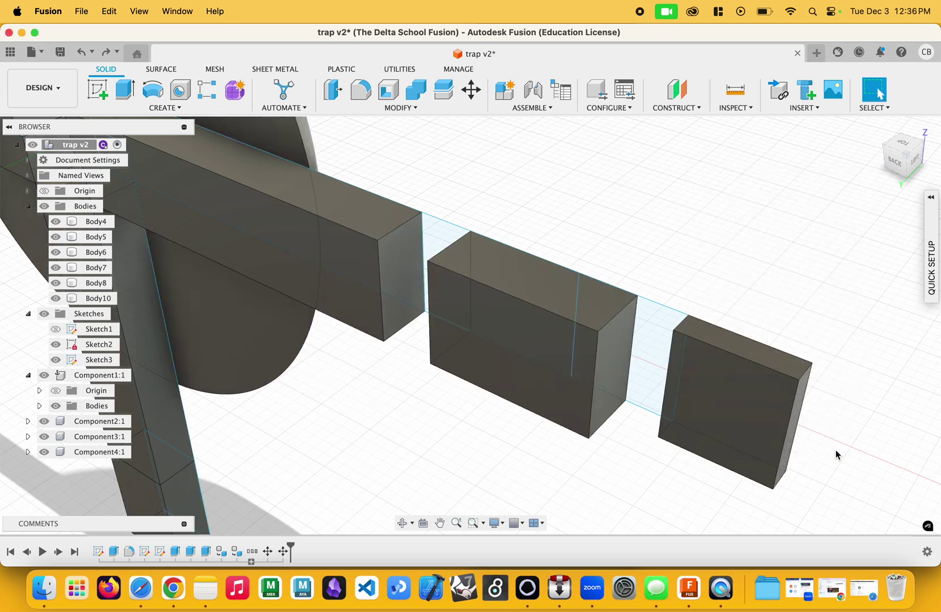
click(532, 89)
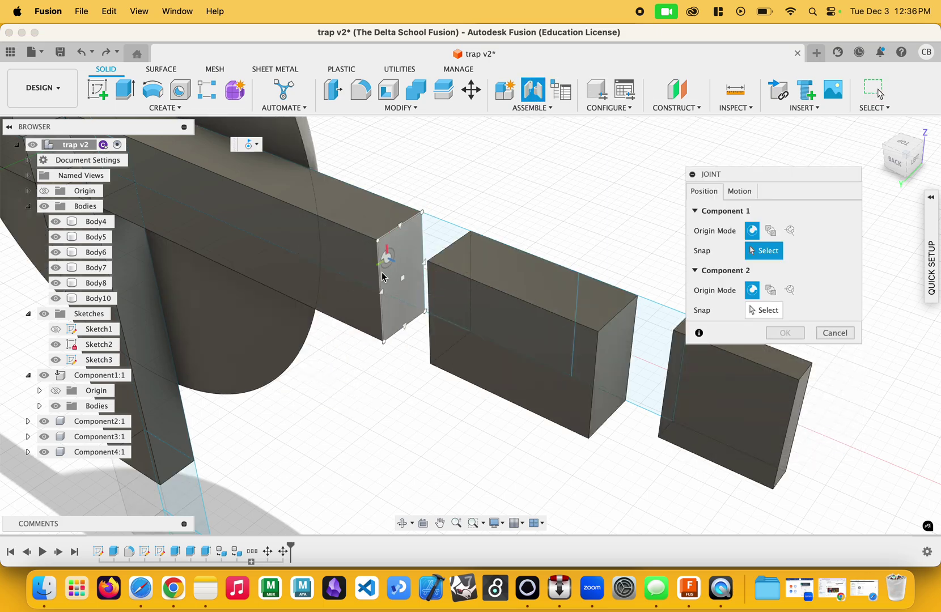
click(379, 294)
click(431, 322)
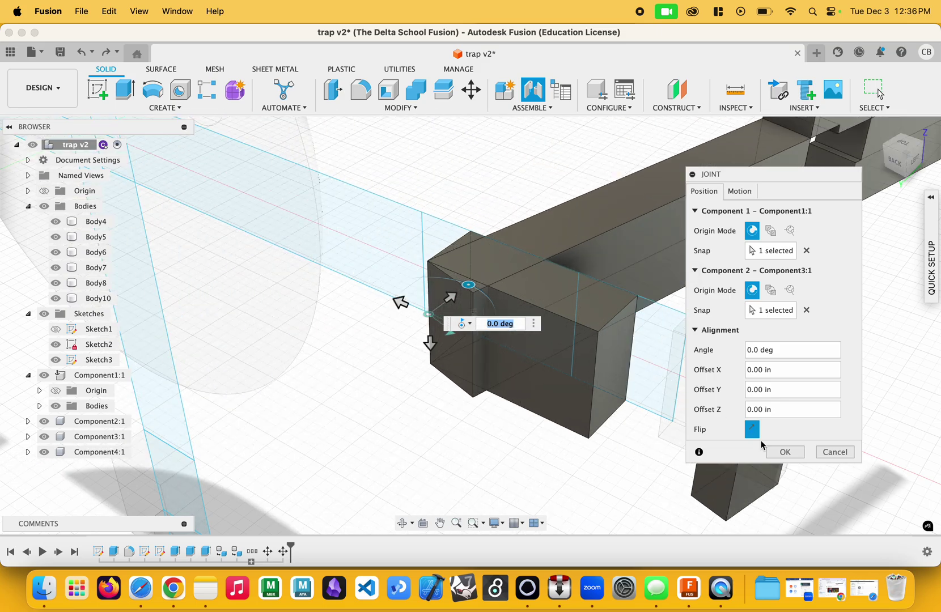
click(845, 452)
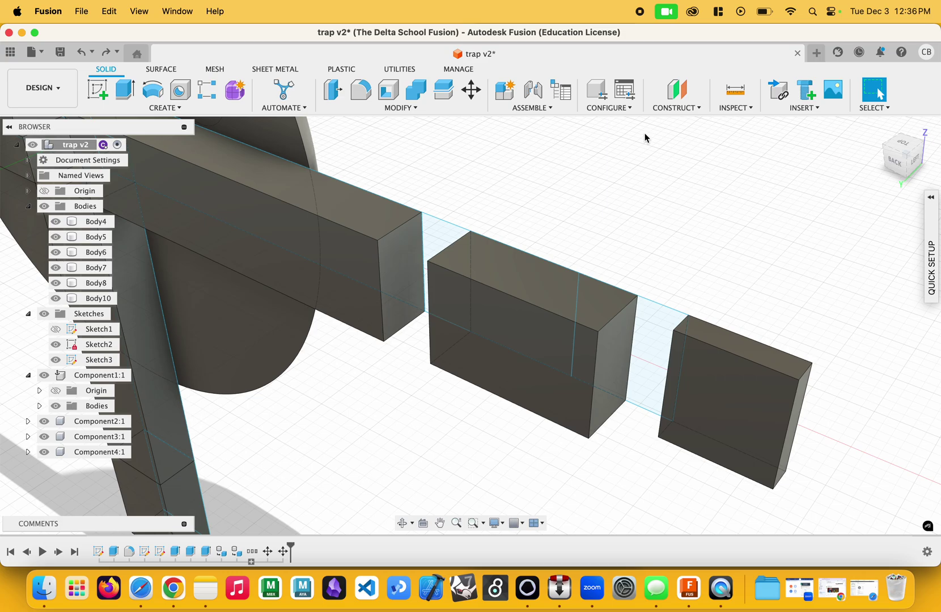
Step: Start a joint snapping the end box's edge point to the middle box's edge point
click(541, 93)
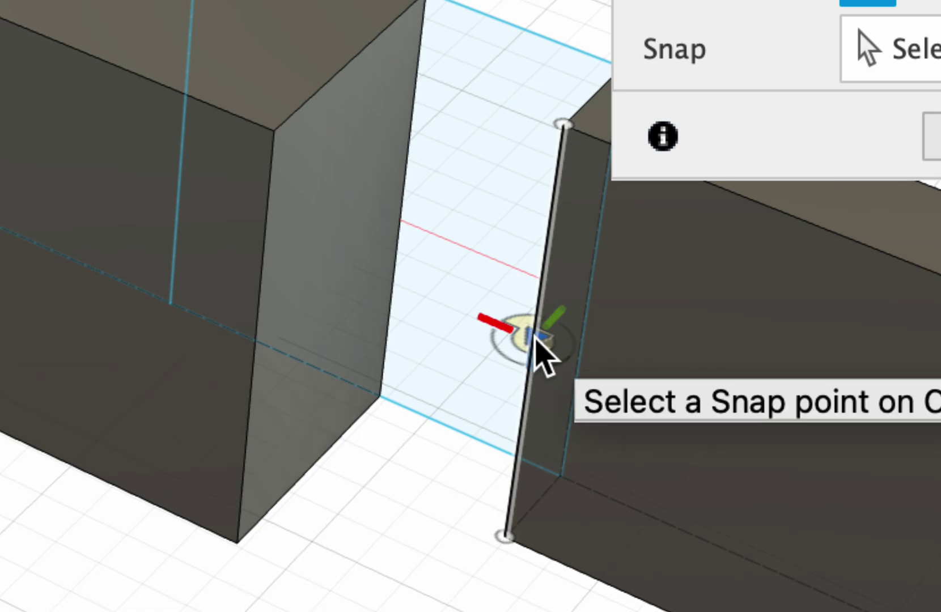
click(536, 337)
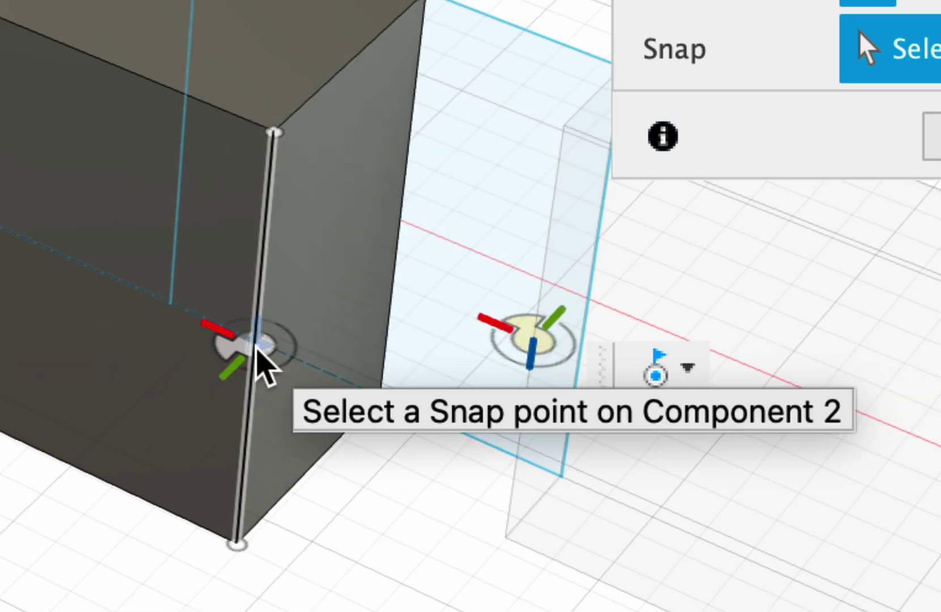
click(265, 366)
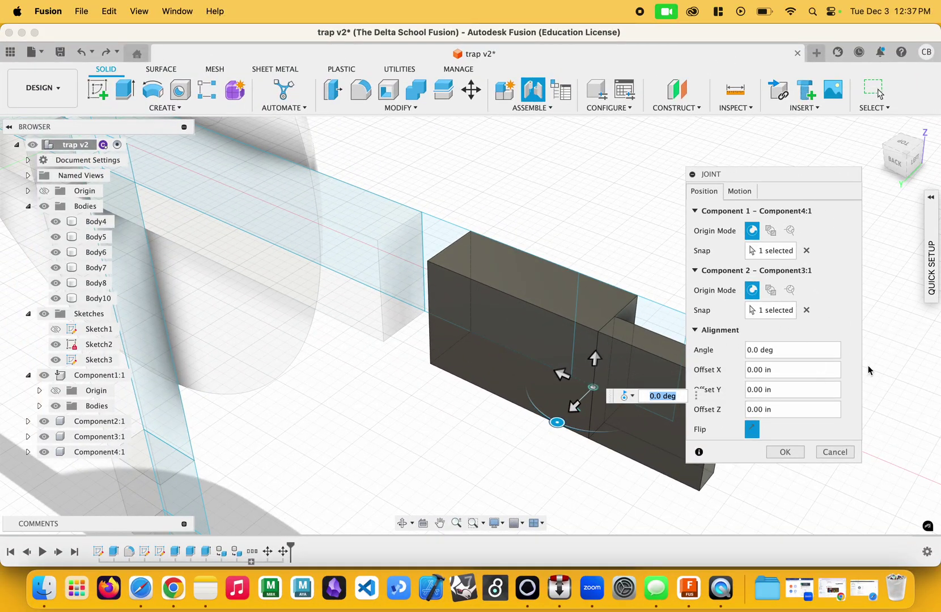
Step: Enable minimum and maximum rotation limits on the joint, setting the range from -80.5 to 0 deg
click(742, 193)
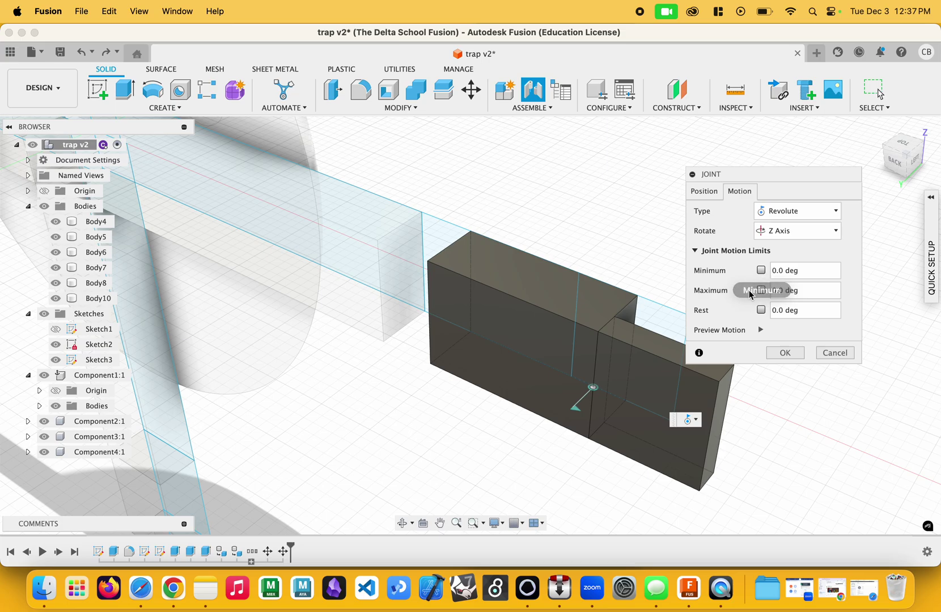
drag(764, 193, 822, 140)
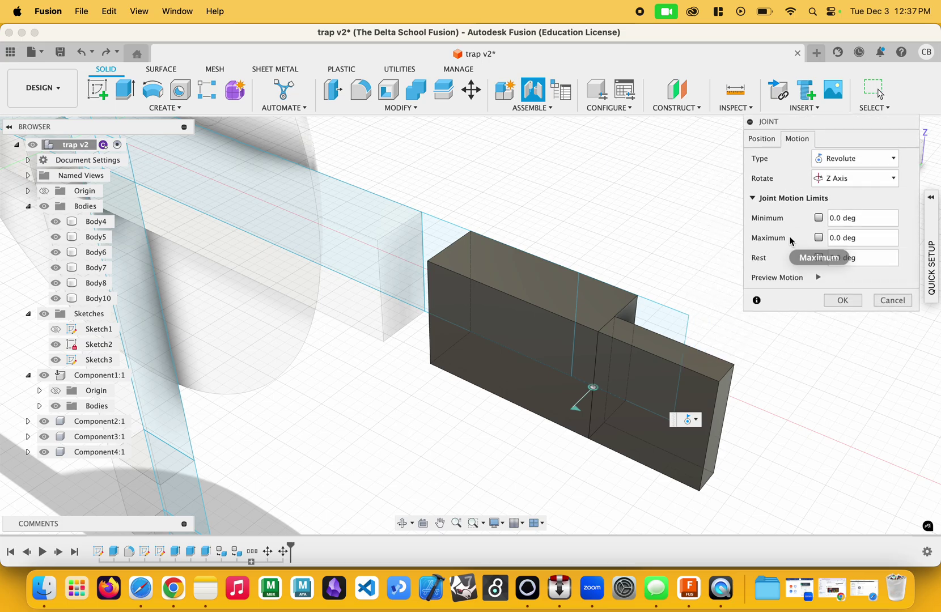
click(818, 219)
click(816, 238)
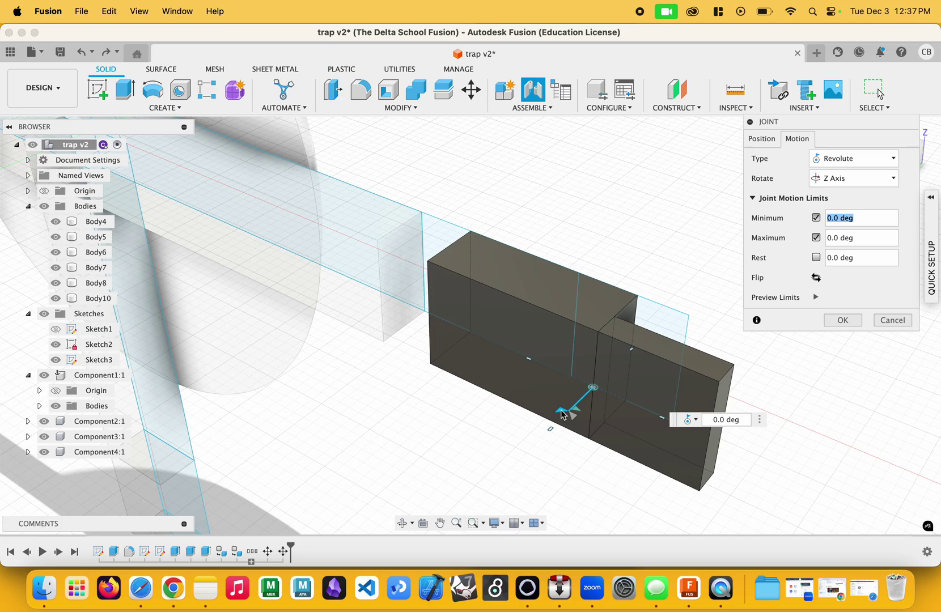
drag(561, 411, 525, 402)
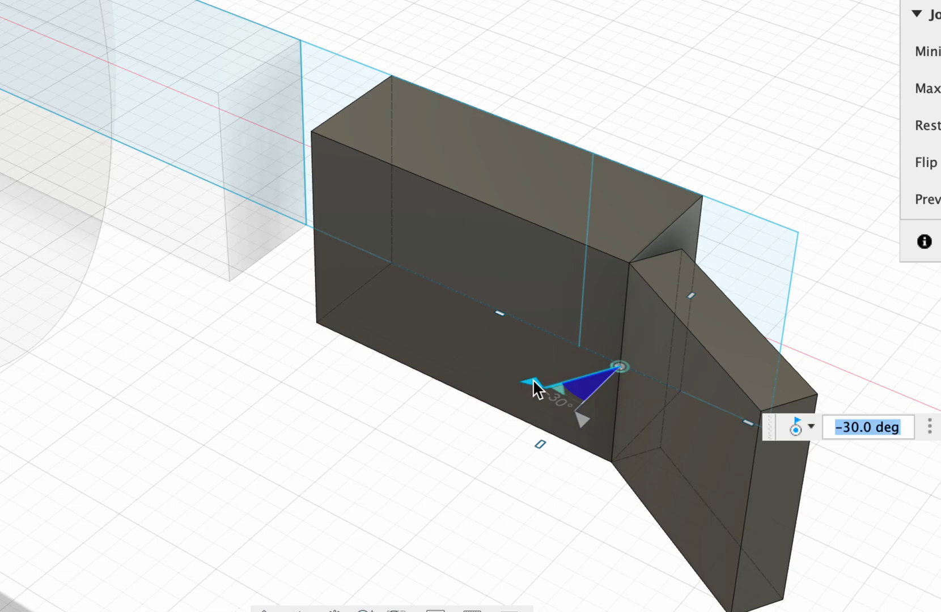
drag(534, 384, 489, 313)
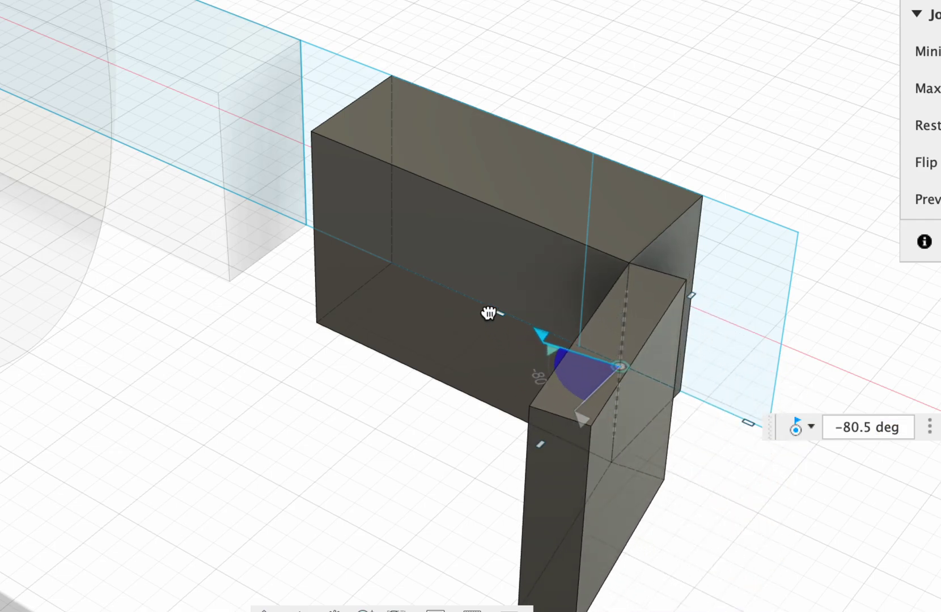
mouse_move(581, 421)
mouse_down()
mouse_move(655, 418)
mouse_move(567, 413)
mouse_move(584, 412)
mouse_up()
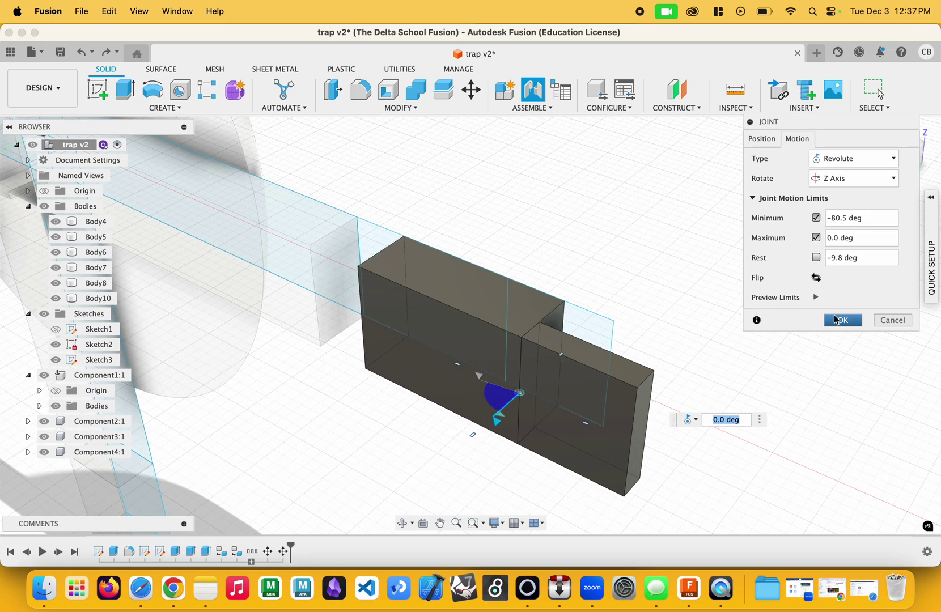
Step: Preview the limited swing and create the revolute joint
click(816, 297)
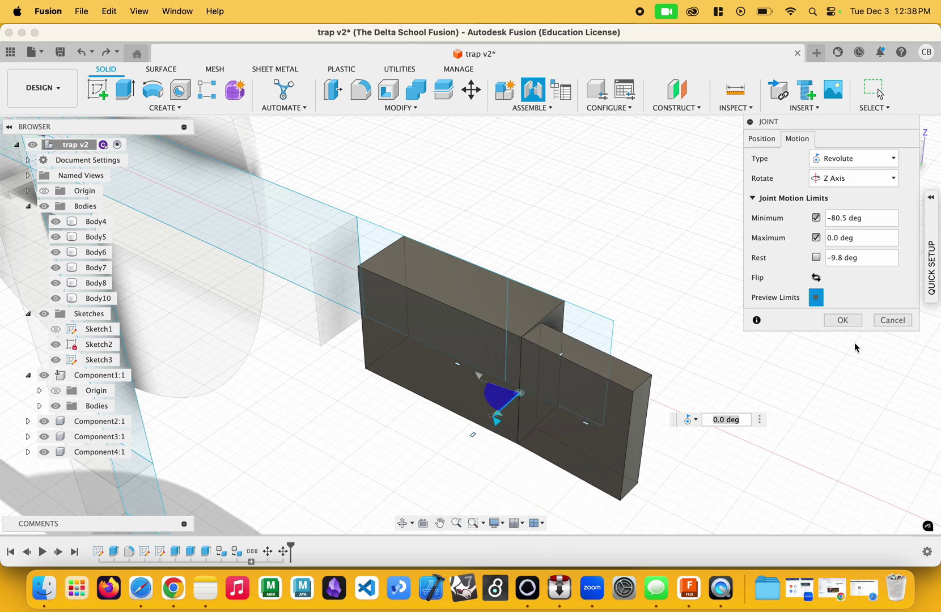
click(850, 322)
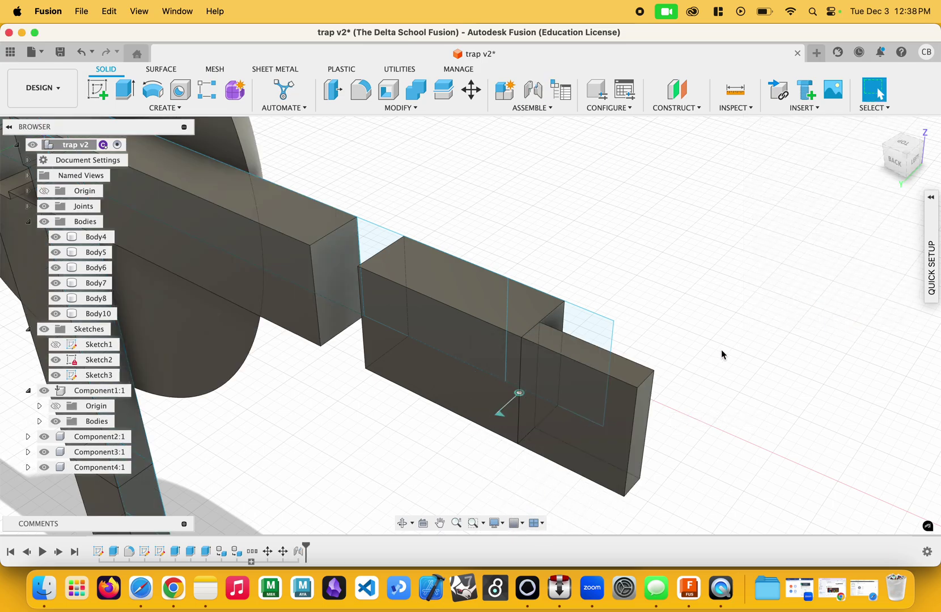
click(533, 90)
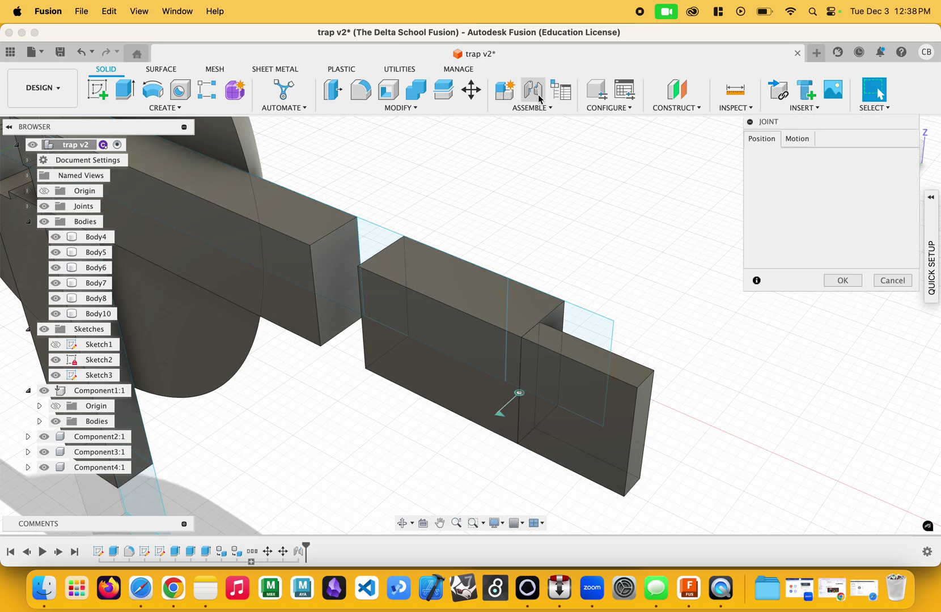
Step: Hinge Component3:1 to Component1:1 with a revolute joint limited -78 to 0 deg, then swing it
click(364, 325)
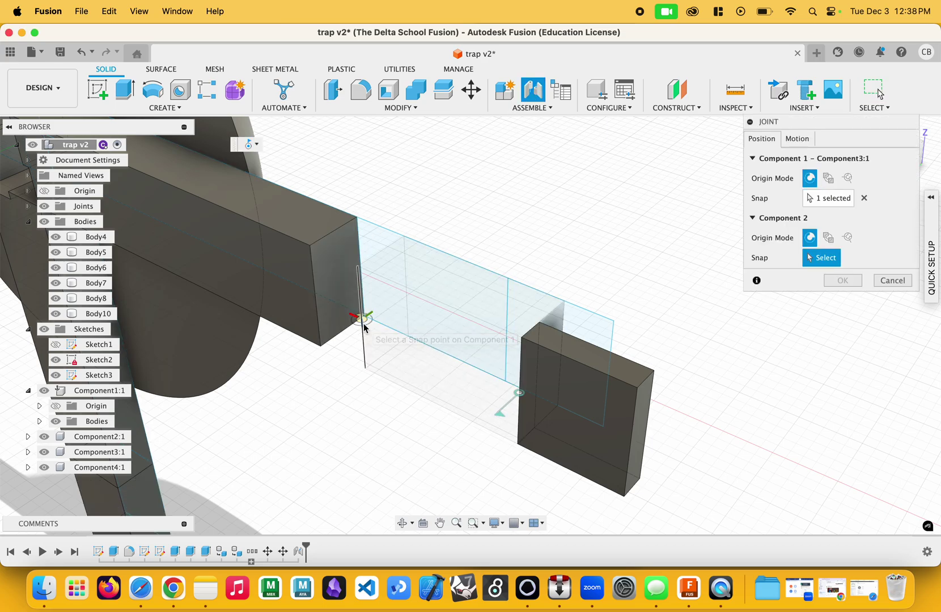
click(316, 304)
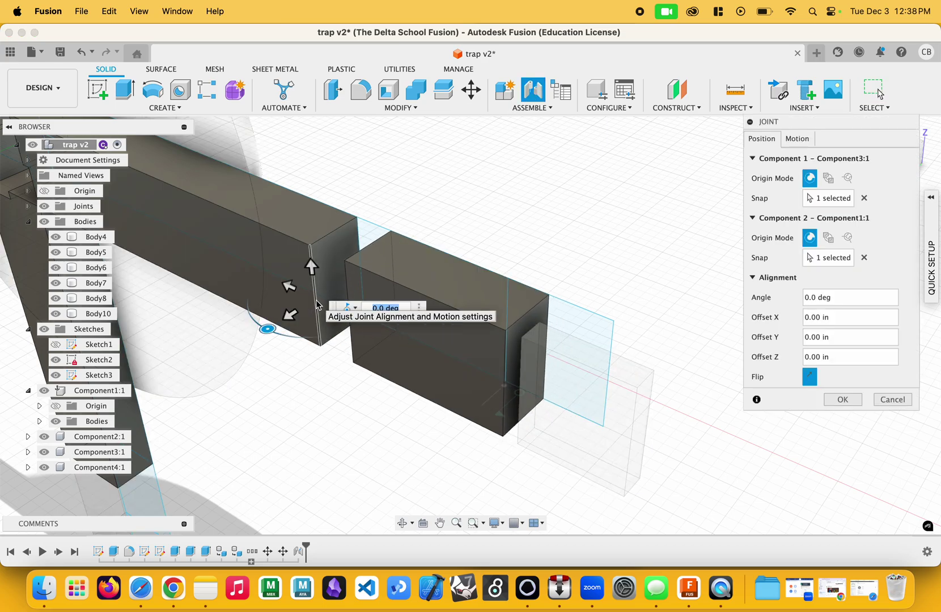
click(798, 138)
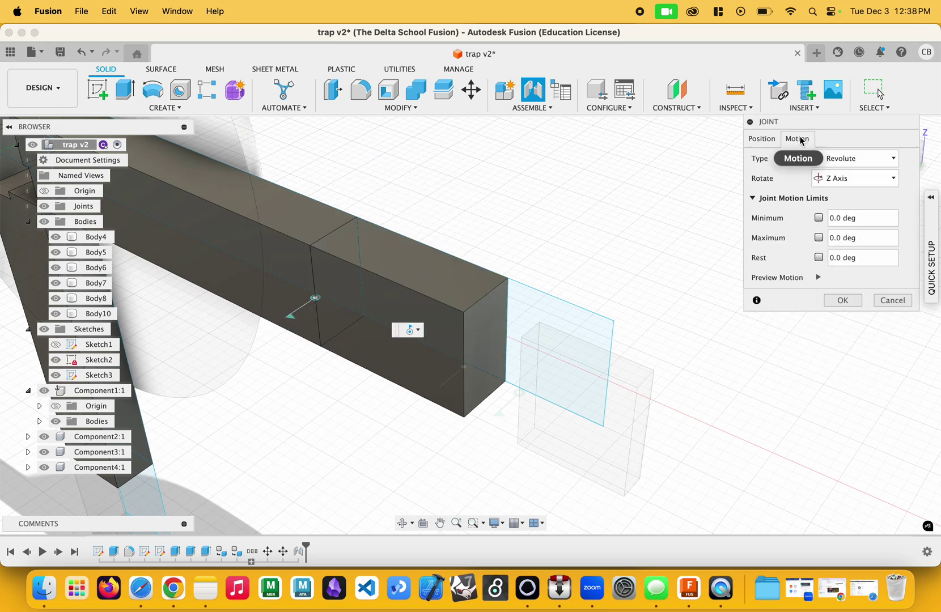
click(820, 219)
click(817, 238)
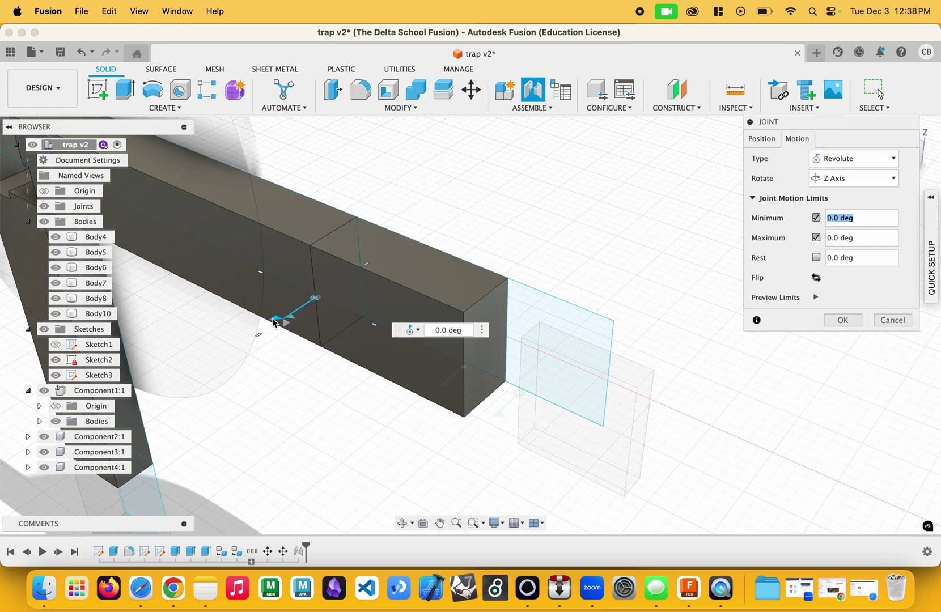
drag(273, 322, 244, 270)
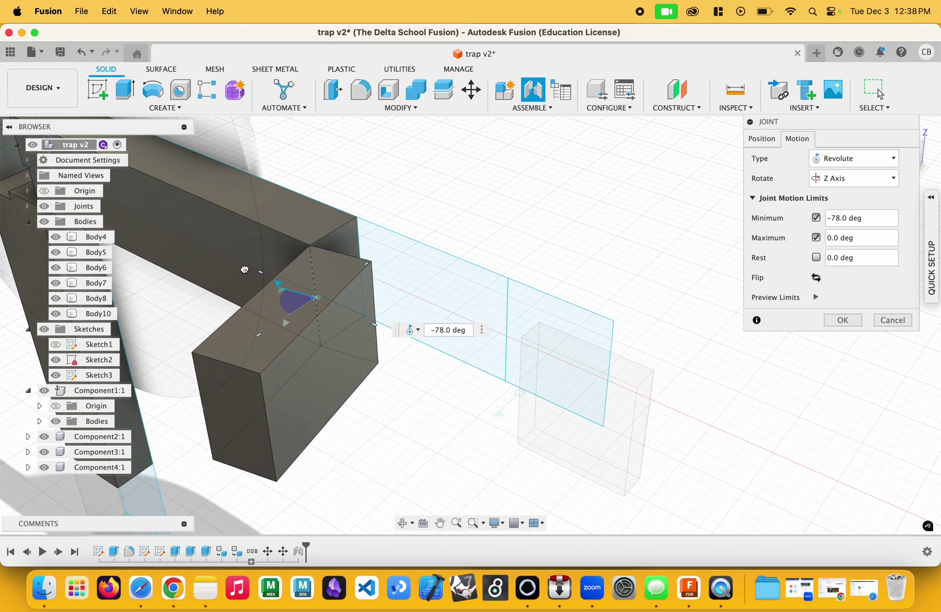
click(842, 320)
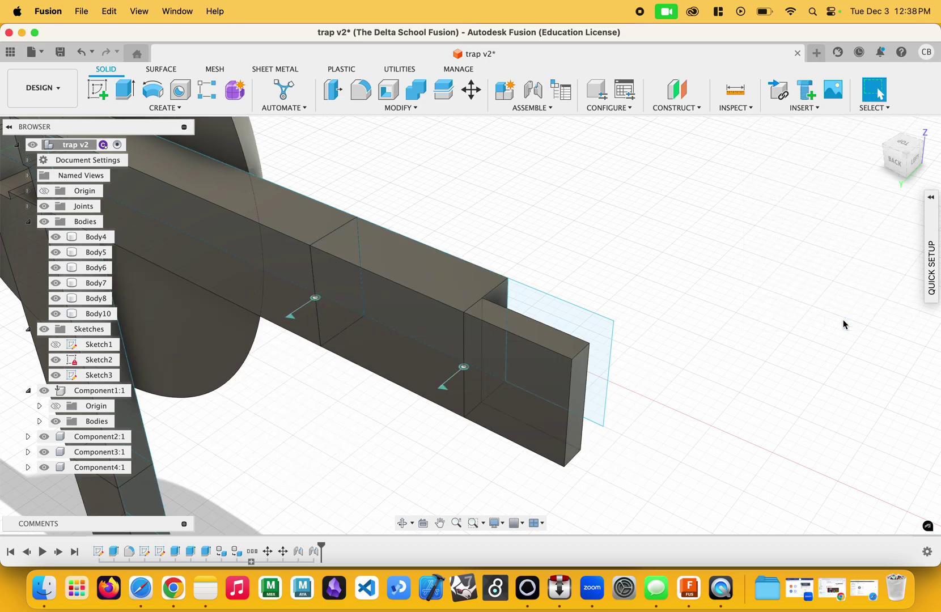
double_click(292, 318)
drag(269, 330, 248, 310)
Step: Swing Revolute 1 and Revolute 2 through their ranges, committing each rotation
key(Return)
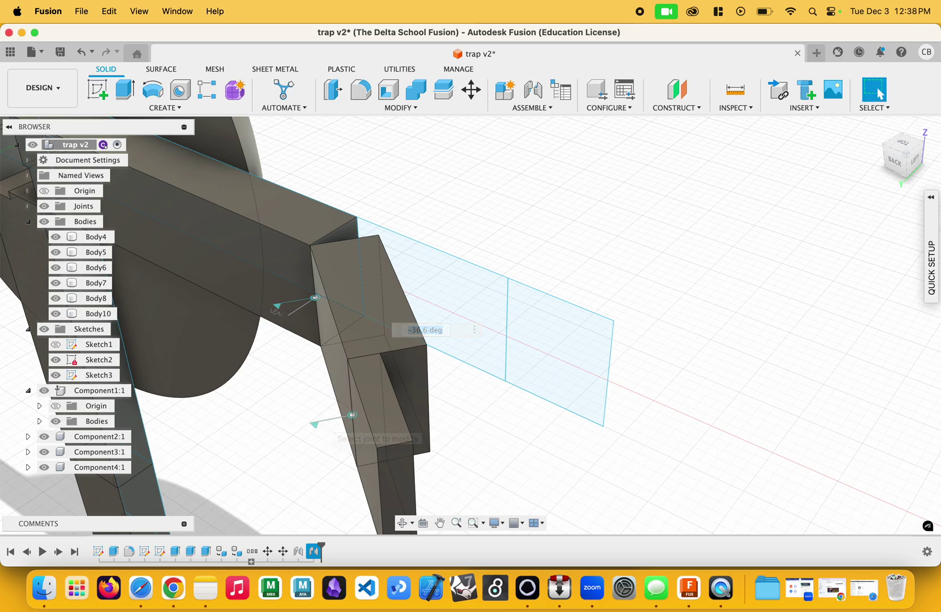
double_click(316, 428)
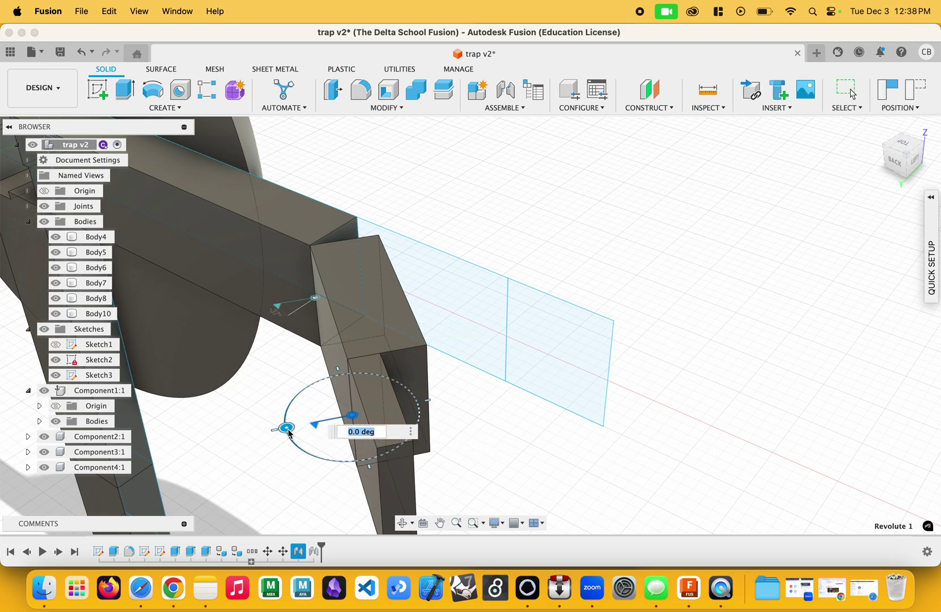
drag(289, 434, 280, 378)
key(Return)
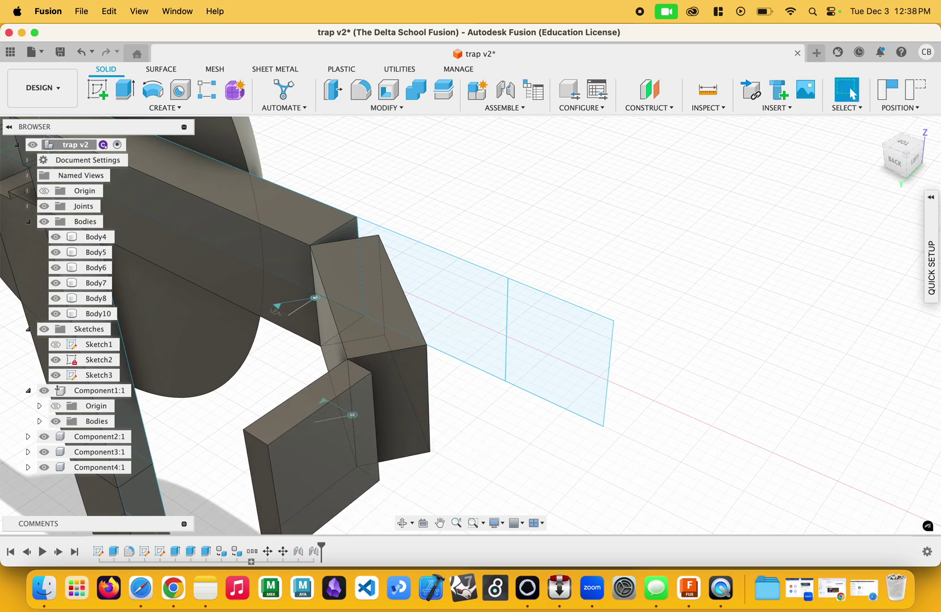
double_click(316, 298)
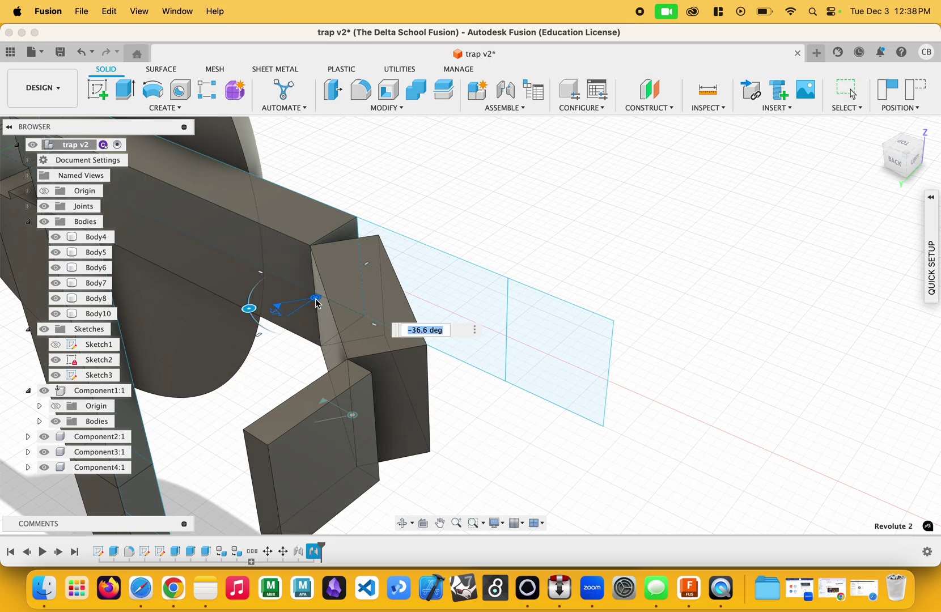
drag(249, 309, 291, 326)
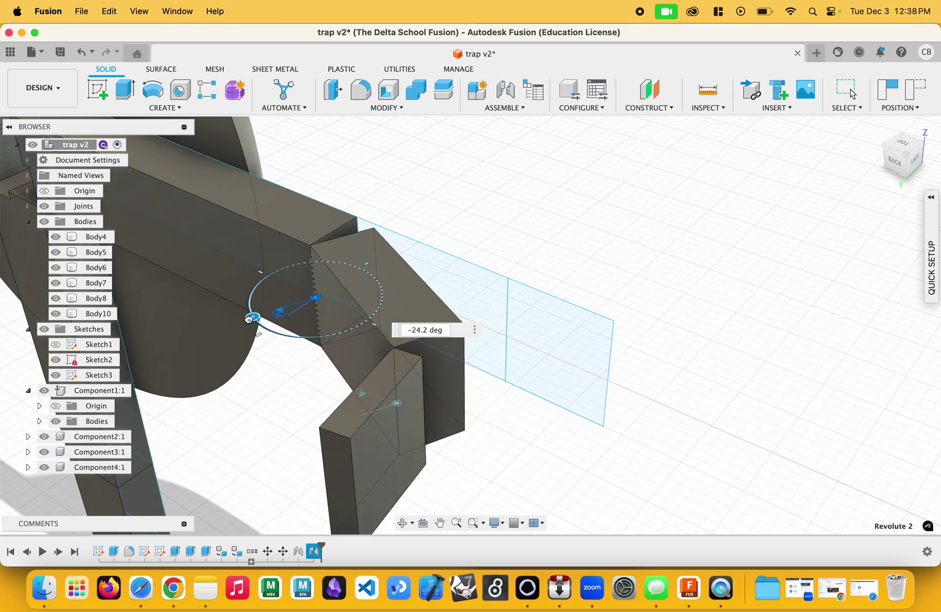
drag(249, 319, 281, 304)
key(Return)
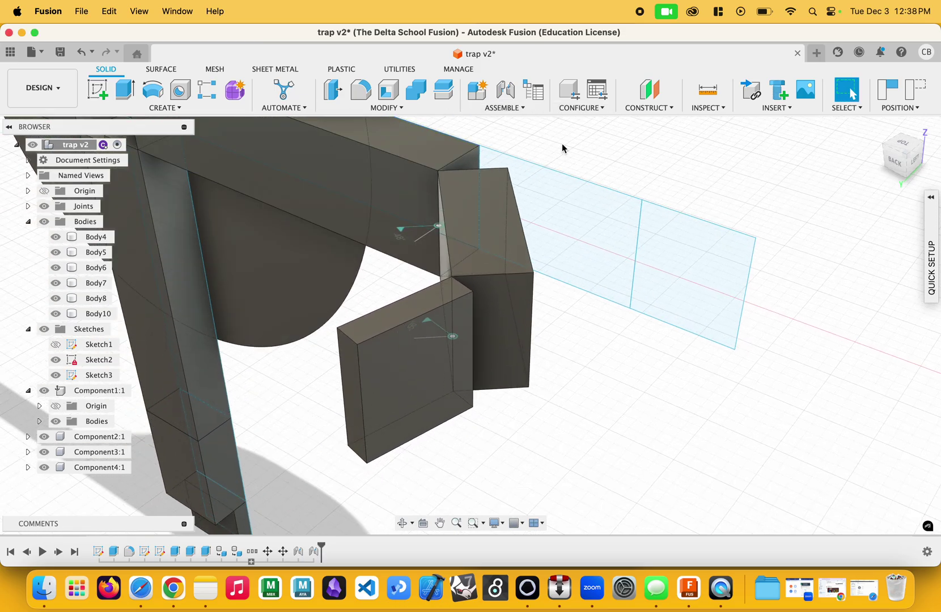
Step: Straighten the arm, leaving the joints at about -3.7 and -8.3 deg
double_click(437, 227)
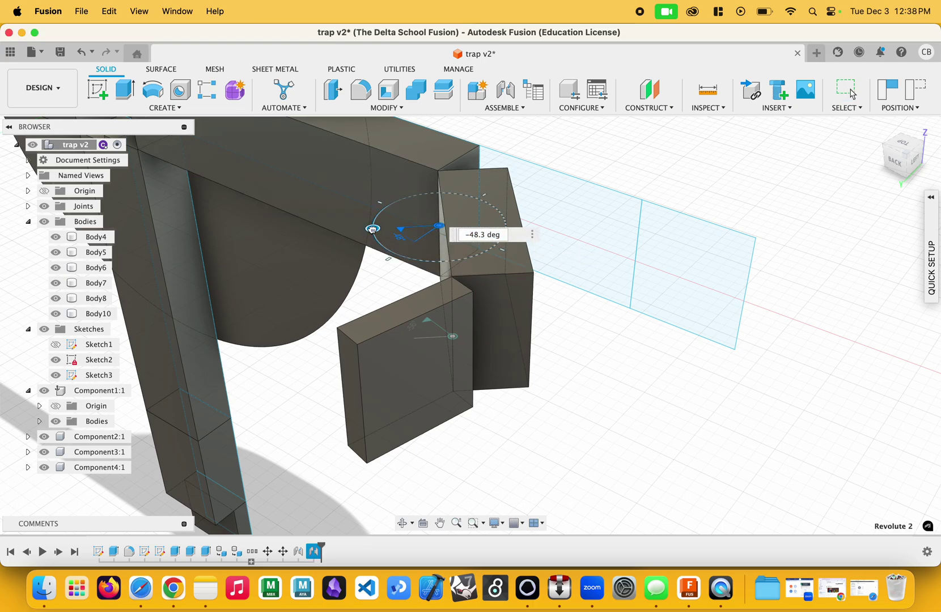
drag(375, 228, 399, 253)
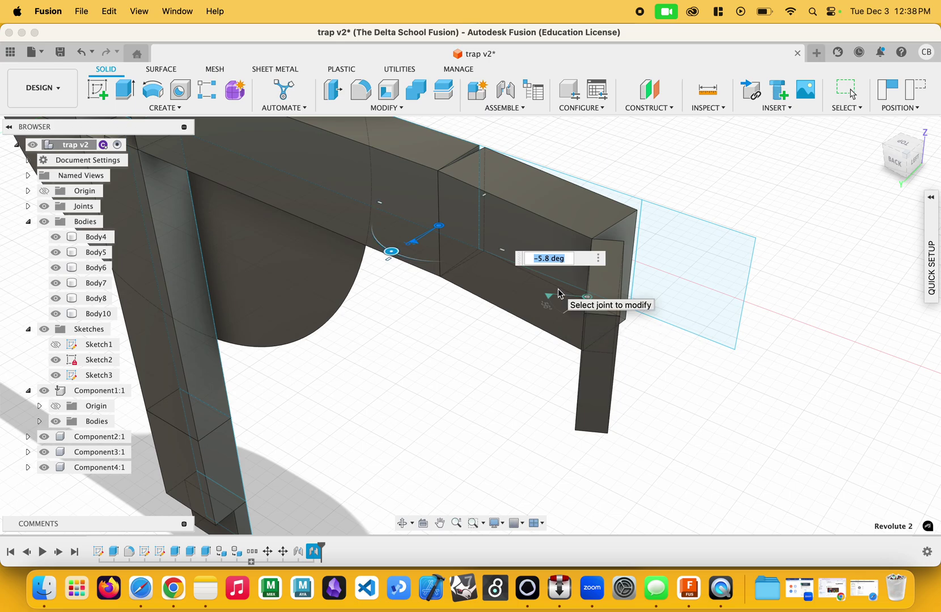
click(549, 297)
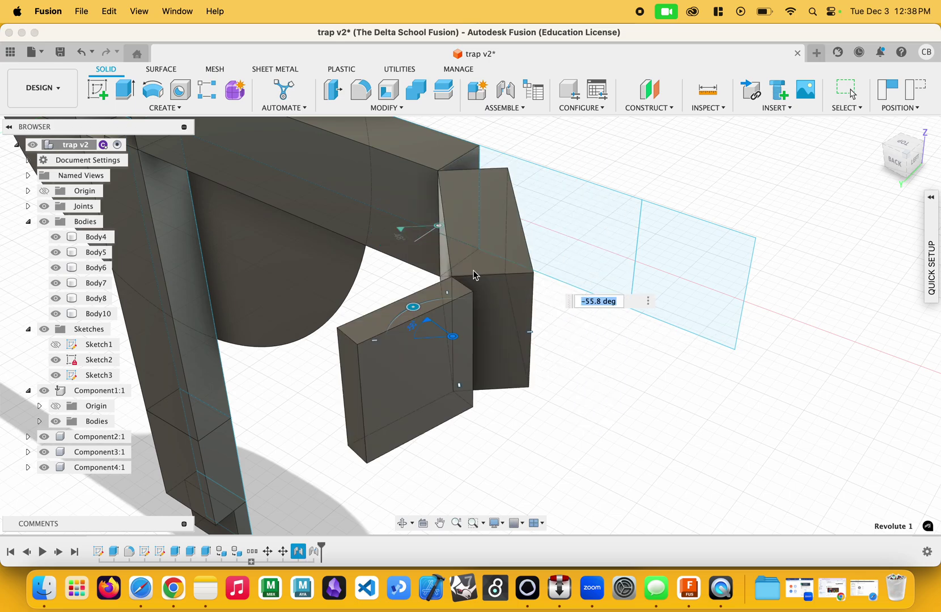
click(400, 228)
drag(369, 230, 391, 249)
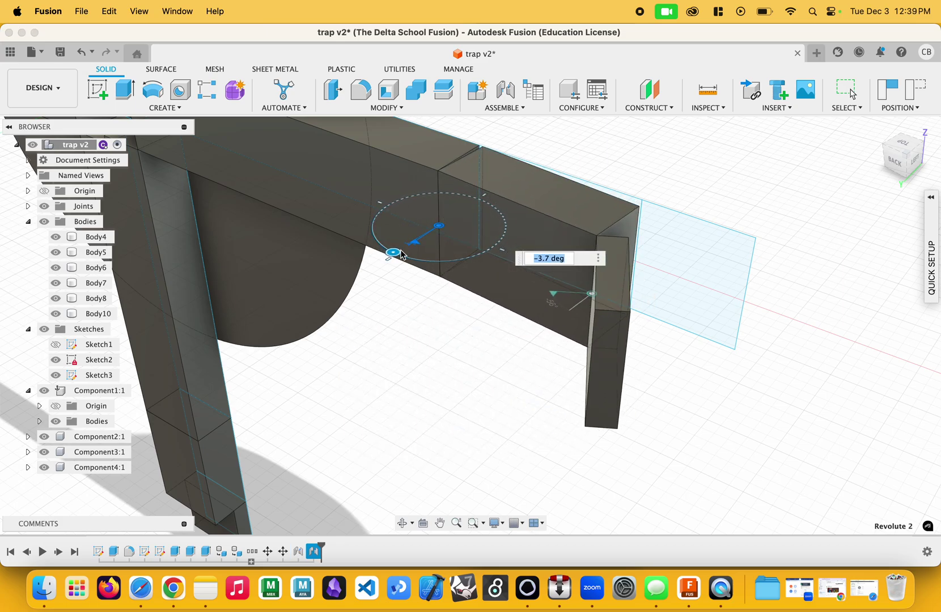
key(Return)
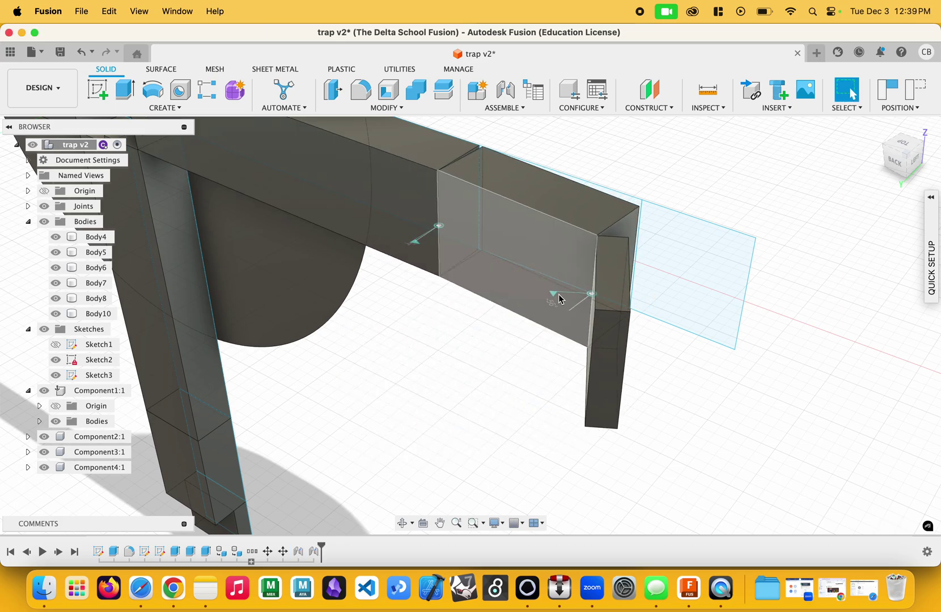
click(553, 296)
drag(532, 301, 564, 316)
key(Return)
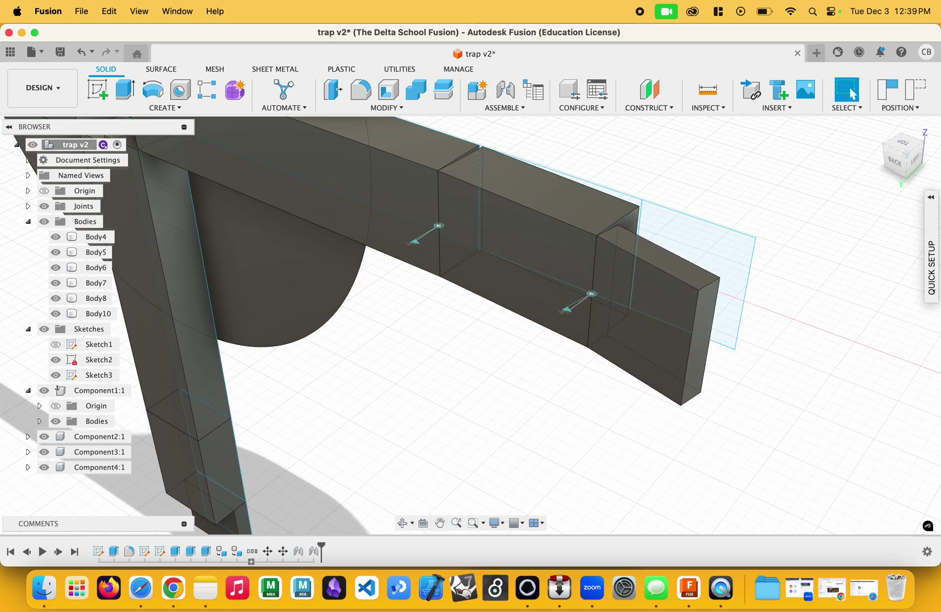
click(539, 108)
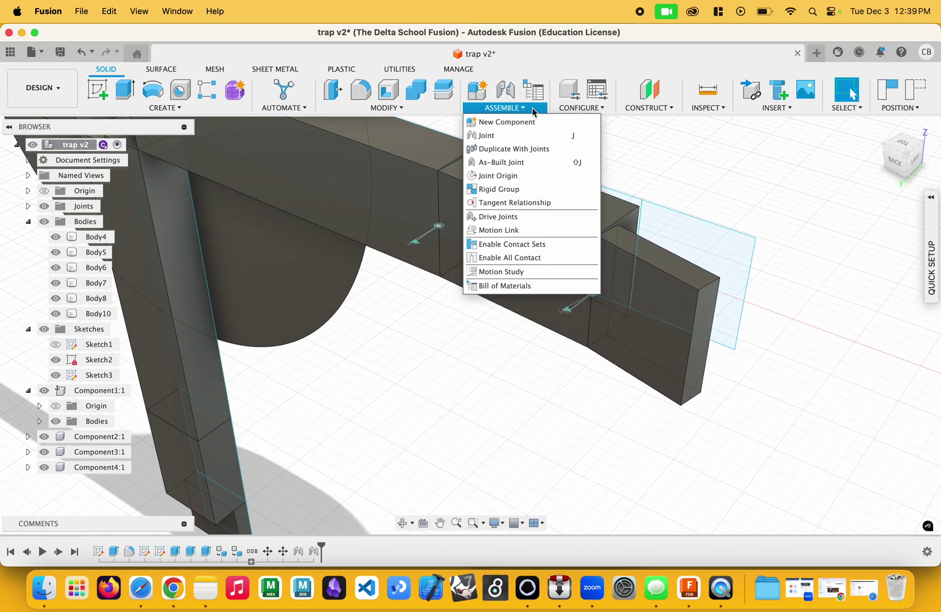
Step: Start a motion study containing Revolute 2 and Revolute 1
click(508, 272)
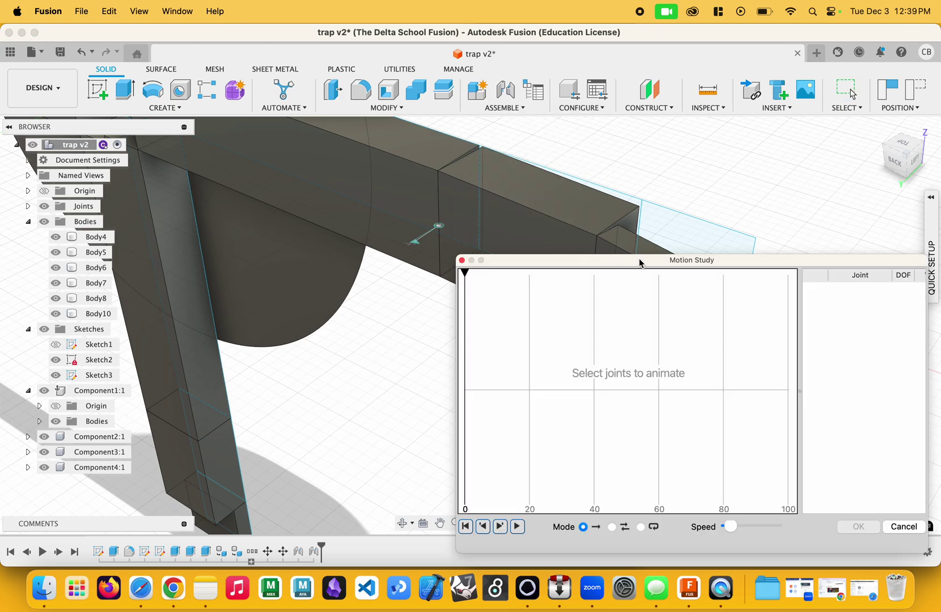
drag(643, 262, 443, 346)
click(439, 229)
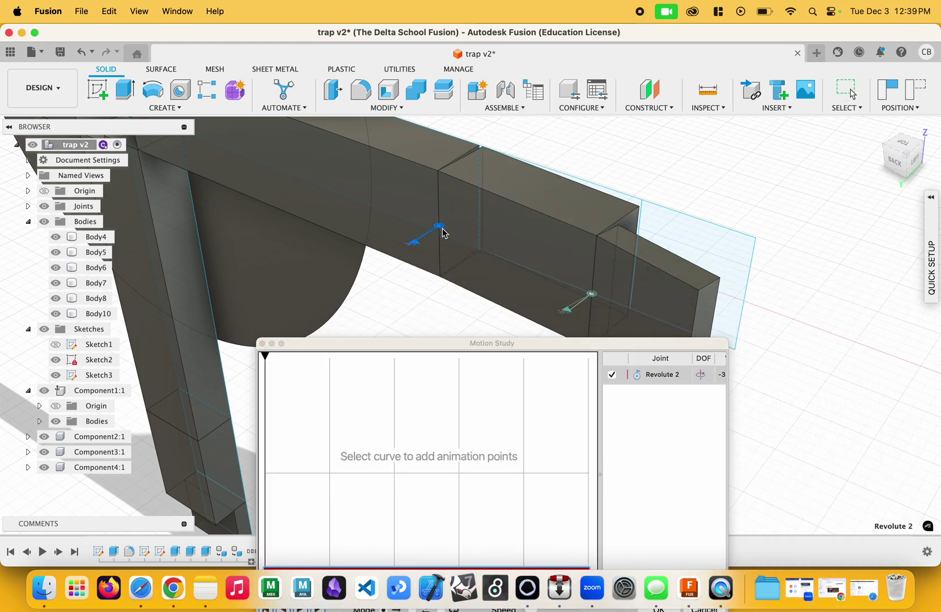
click(591, 296)
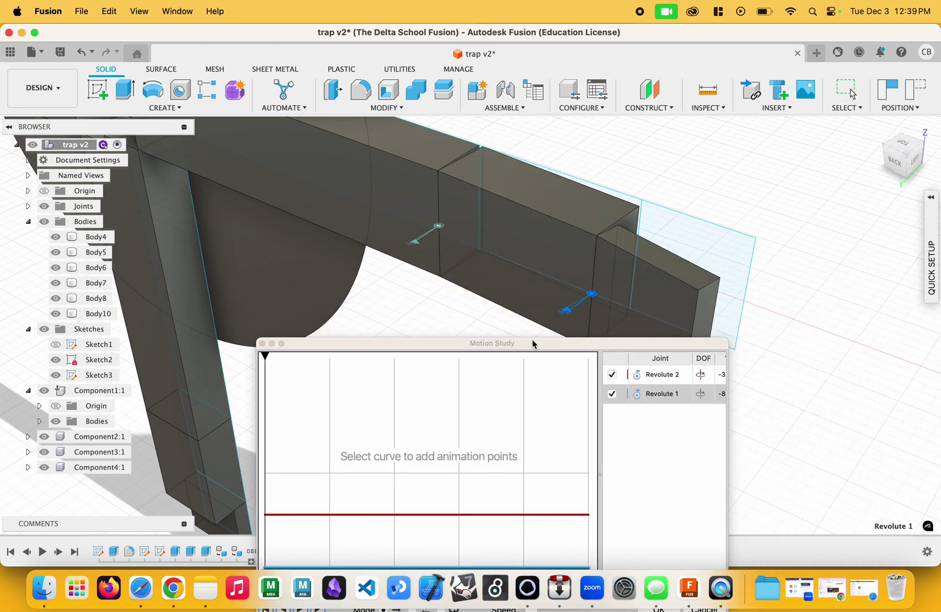
drag(532, 343, 293, 192)
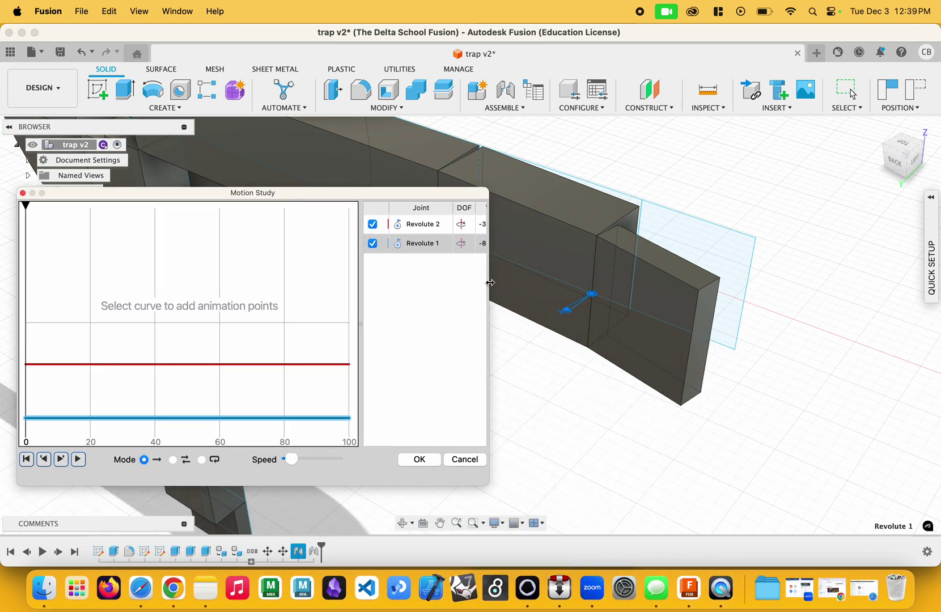
drag(490, 283, 384, 282)
Step: Keyframe Revolute 1 to -25 deg at step 48 and Revolute 2 to -60 deg at step 57
click(169, 365)
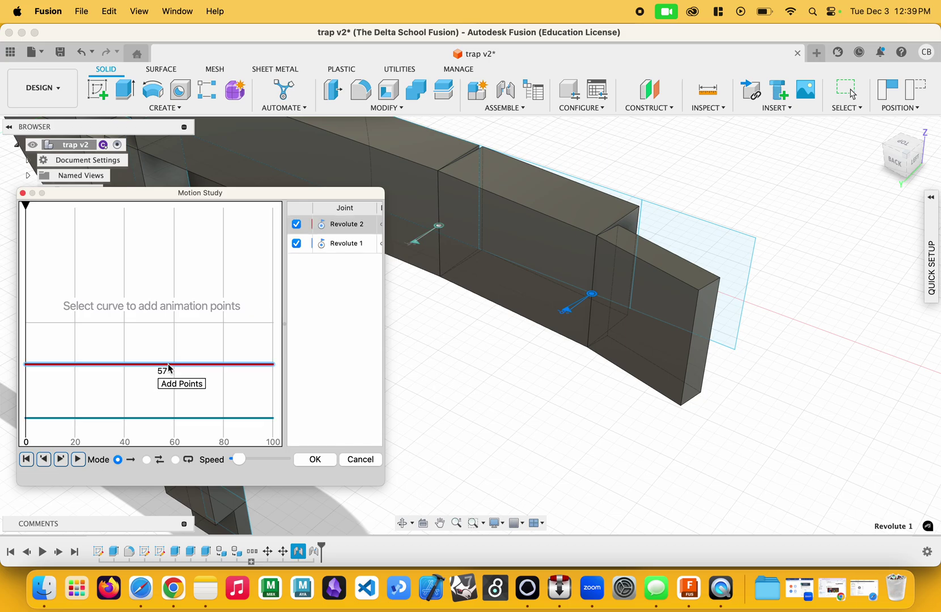
click(168, 365)
click(143, 418)
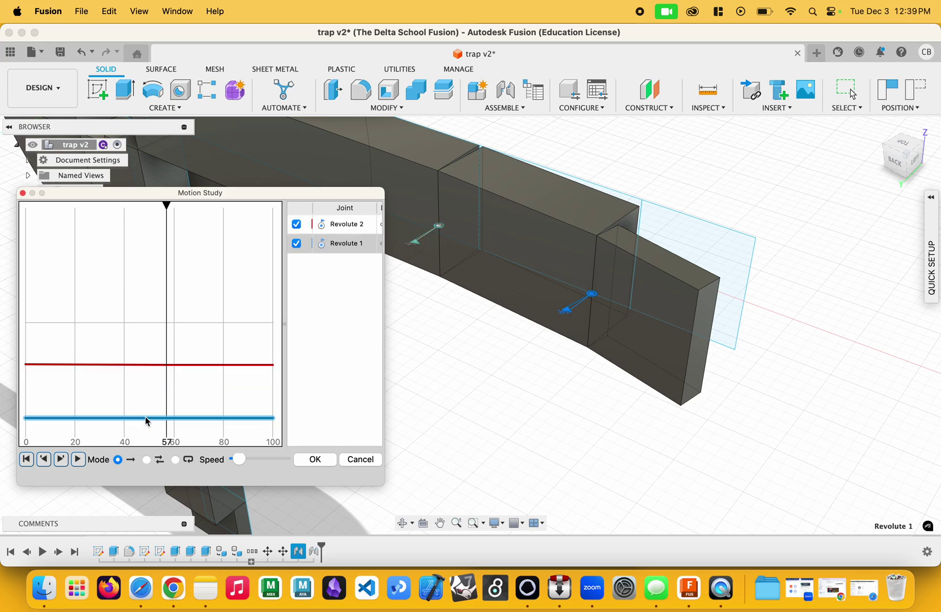
click(145, 418)
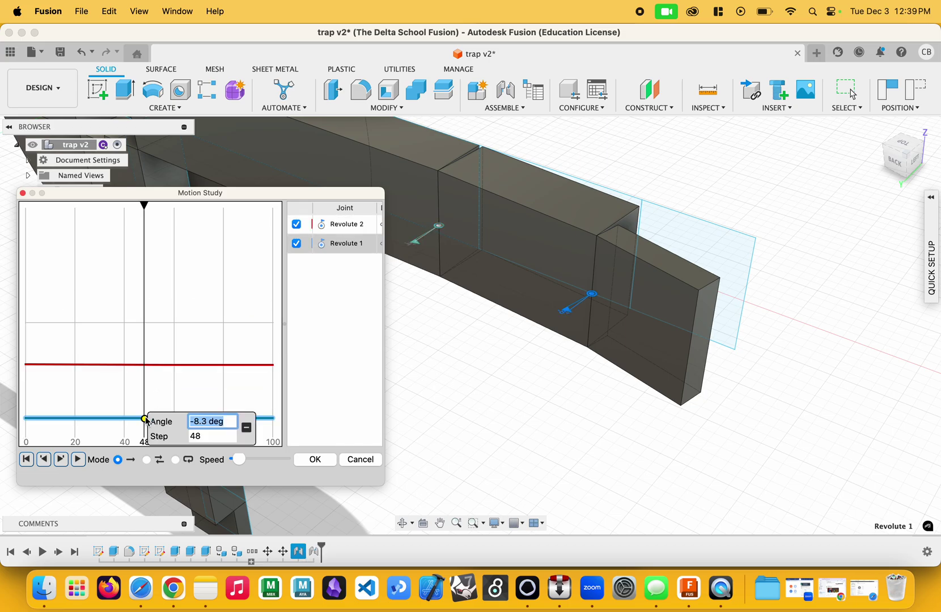
click(567, 316)
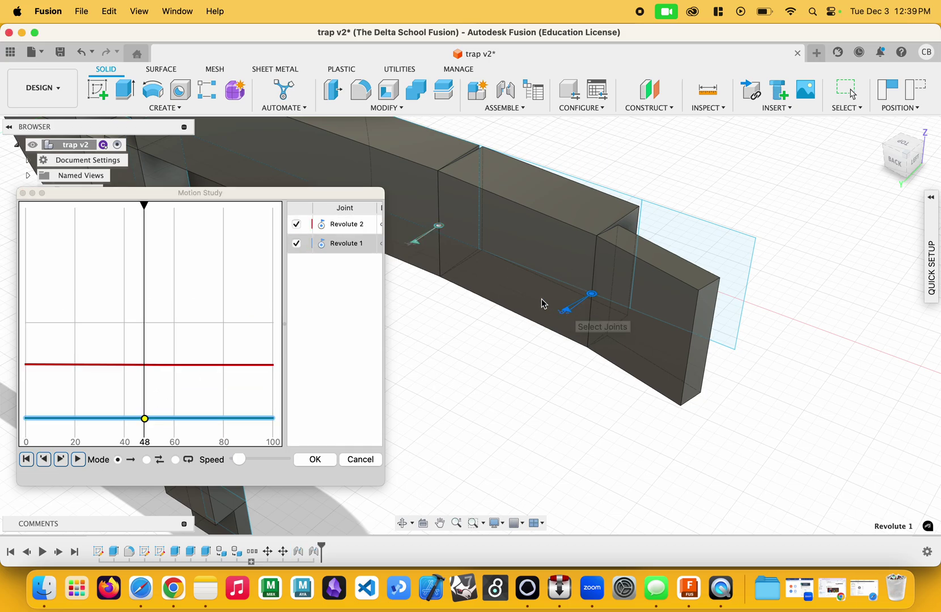
click(145, 420)
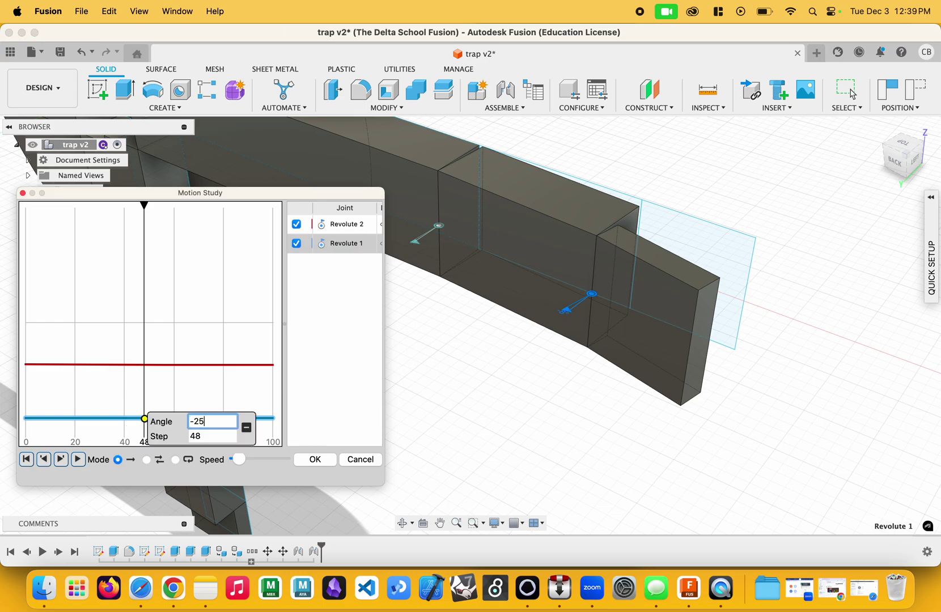
key(Return)
click(148, 336)
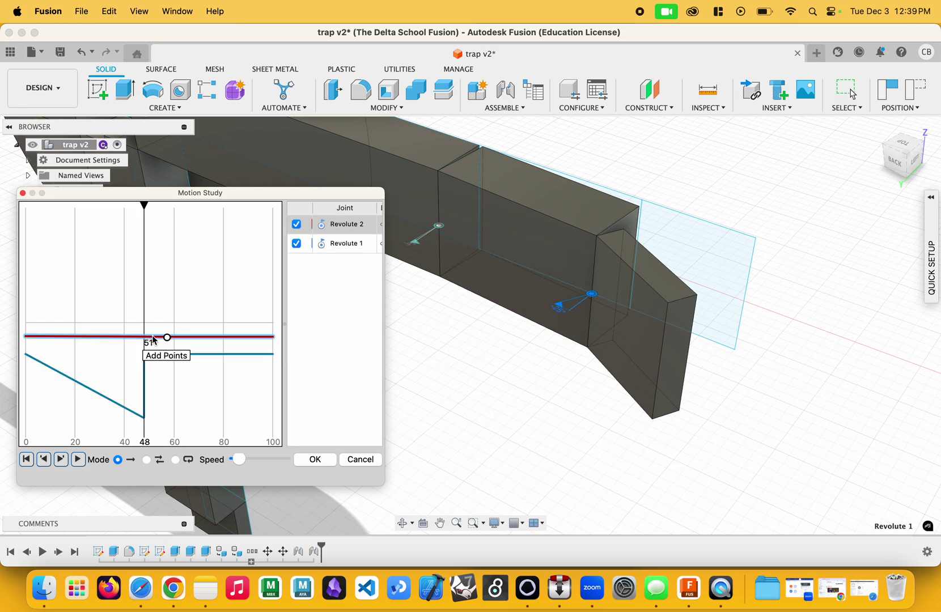
click(167, 337)
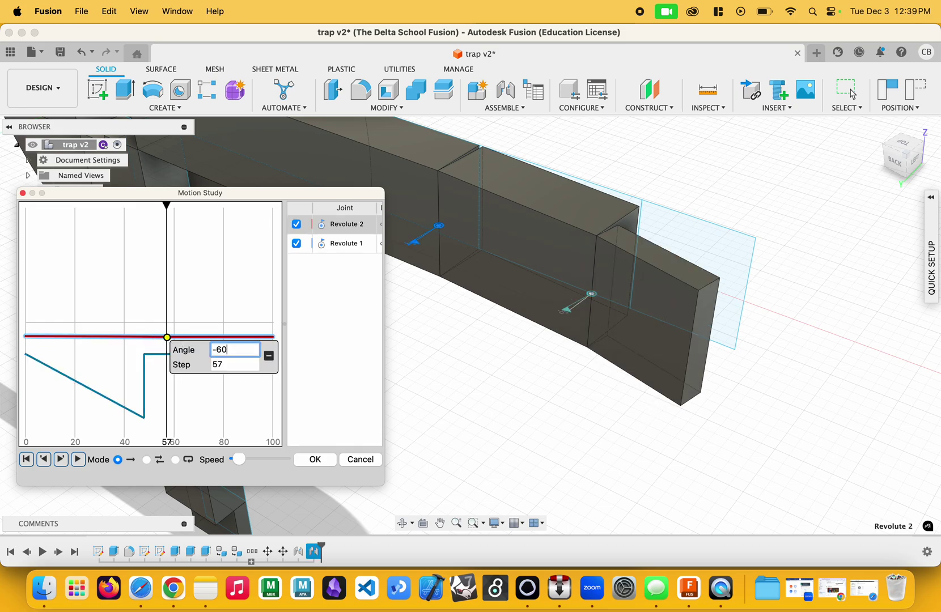
key(Return)
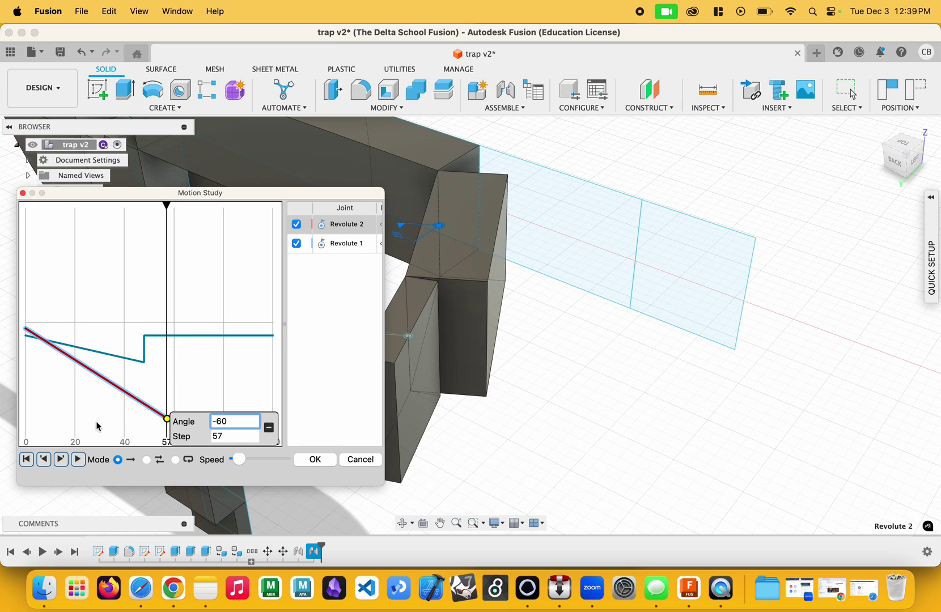
Step: Play the motion study twice to preview it, then close it
click(78, 460)
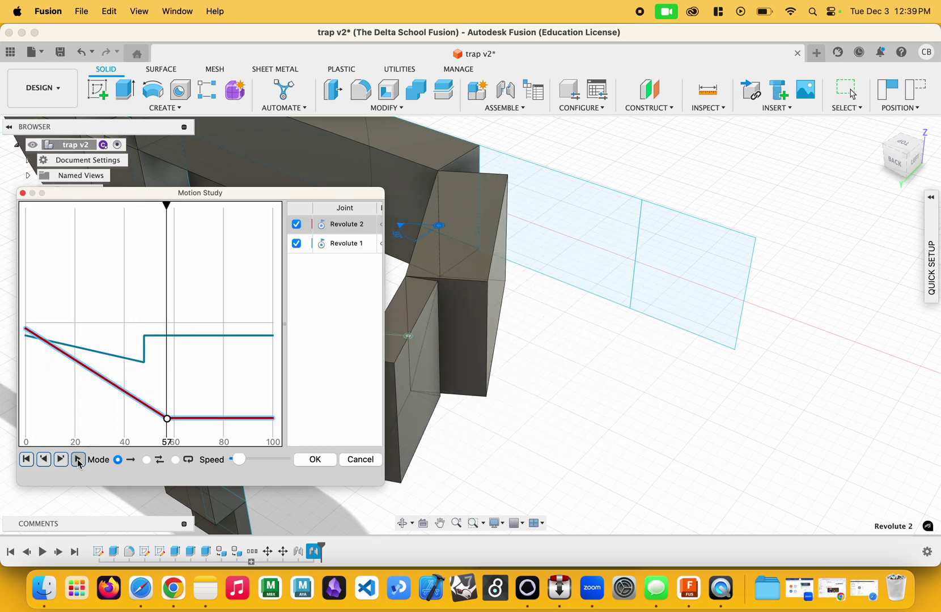
click(78, 460)
drag(381, 386, 587, 340)
click(518, 460)
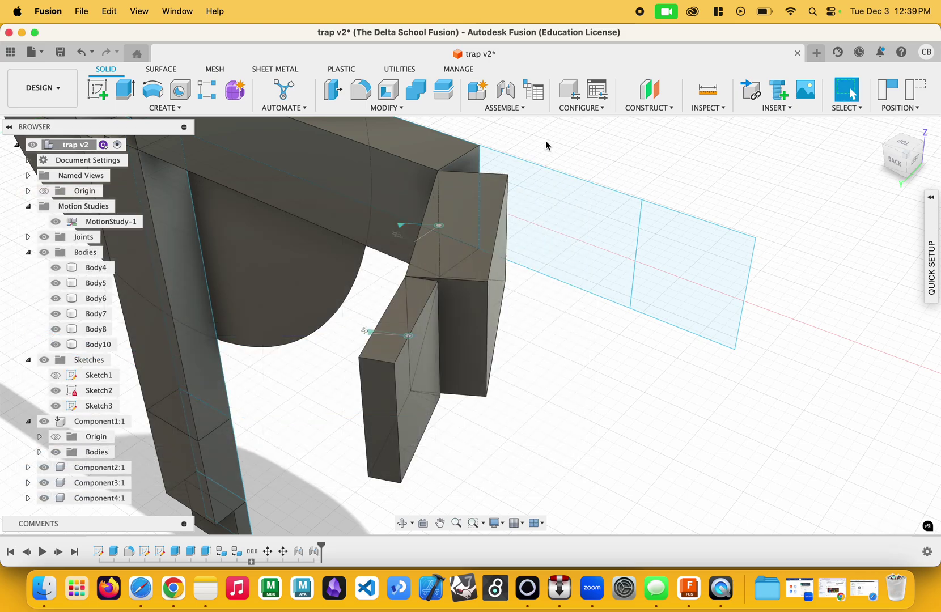
Step: Undo twice with Cmd+Z to remove MotionStudy-1 and return the arm to straight
click(523, 108)
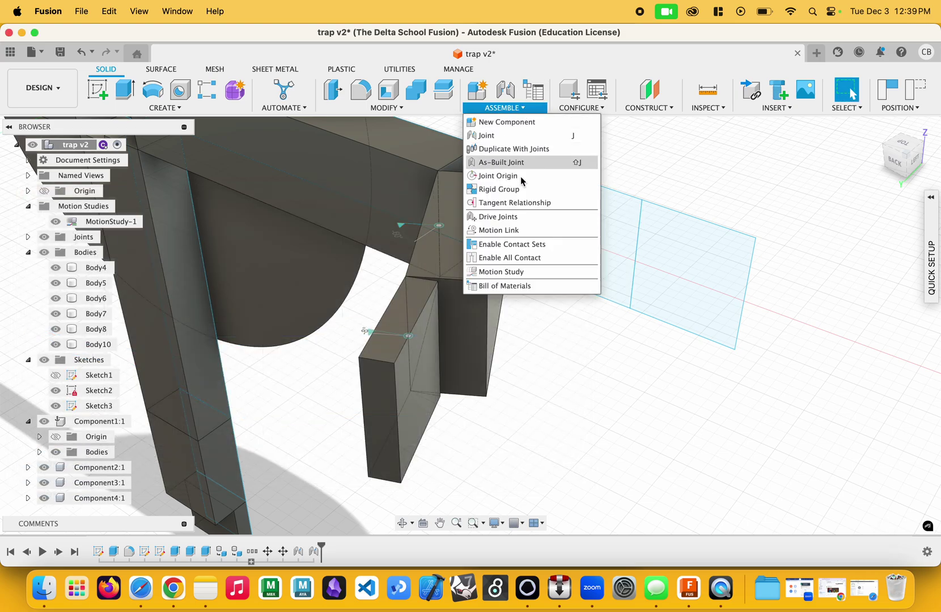
click(566, 358)
click(406, 228)
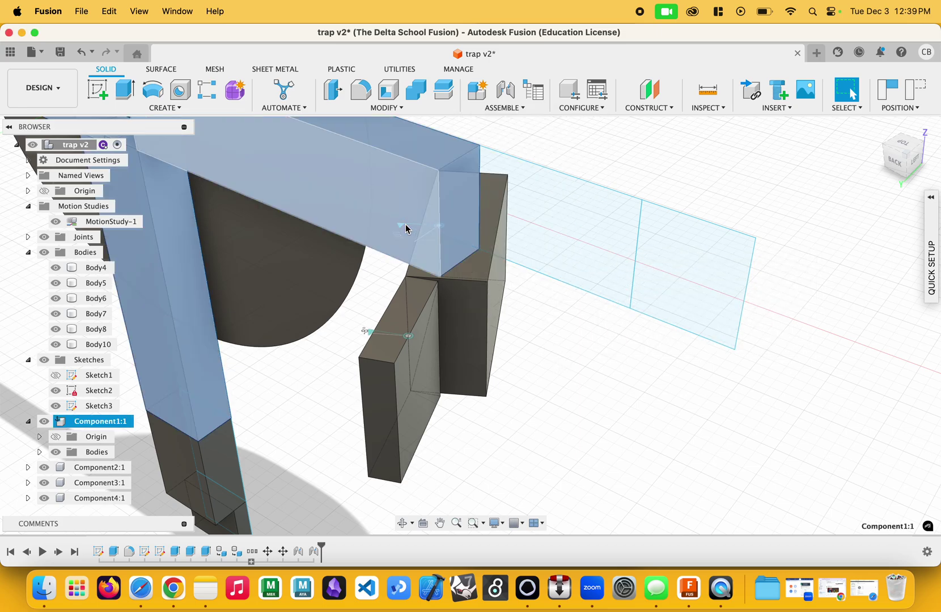
scroll(493, 317, down, 3)
click(580, 289)
scroll(600, 215, down, 5)
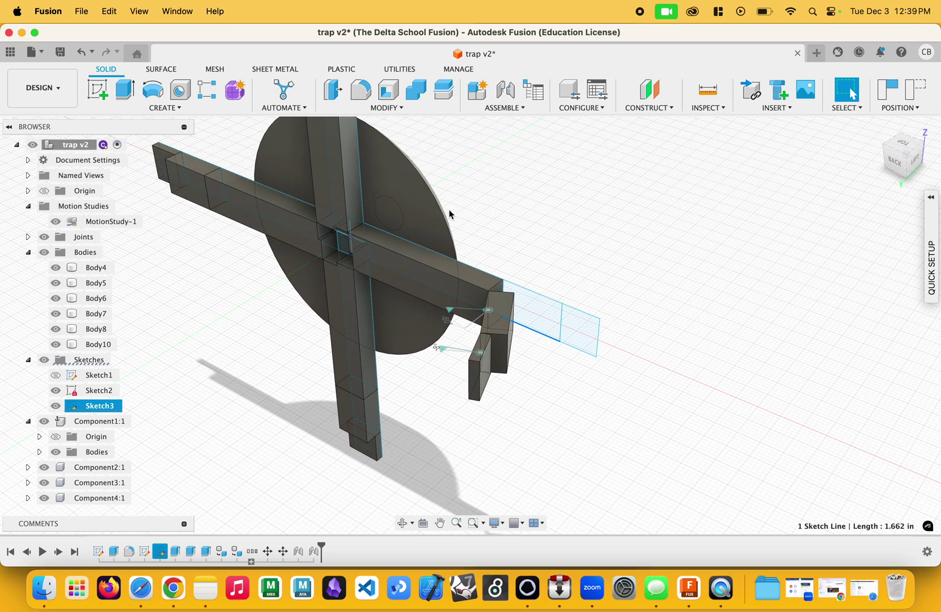
key(super+z)
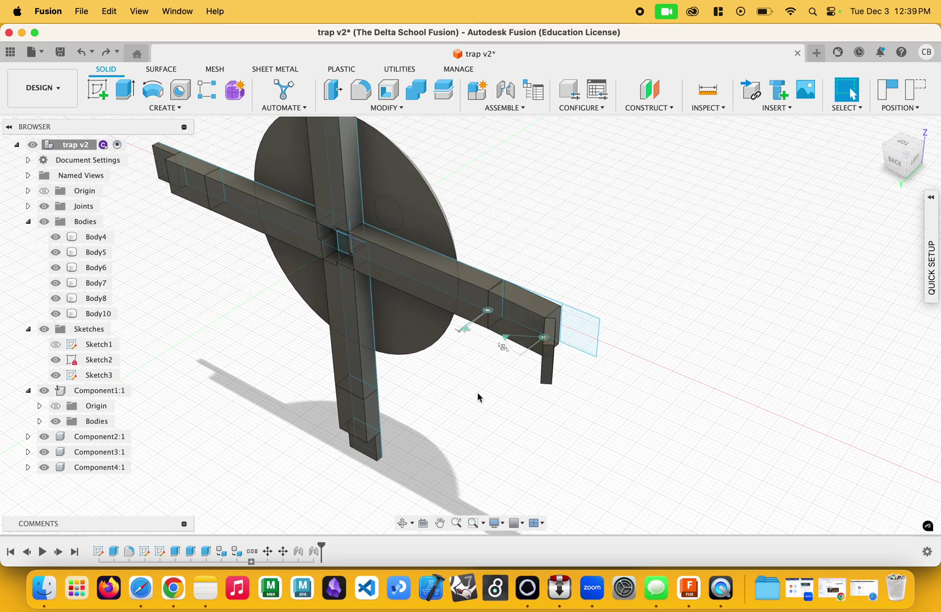
key(super+z)
key(super+z)
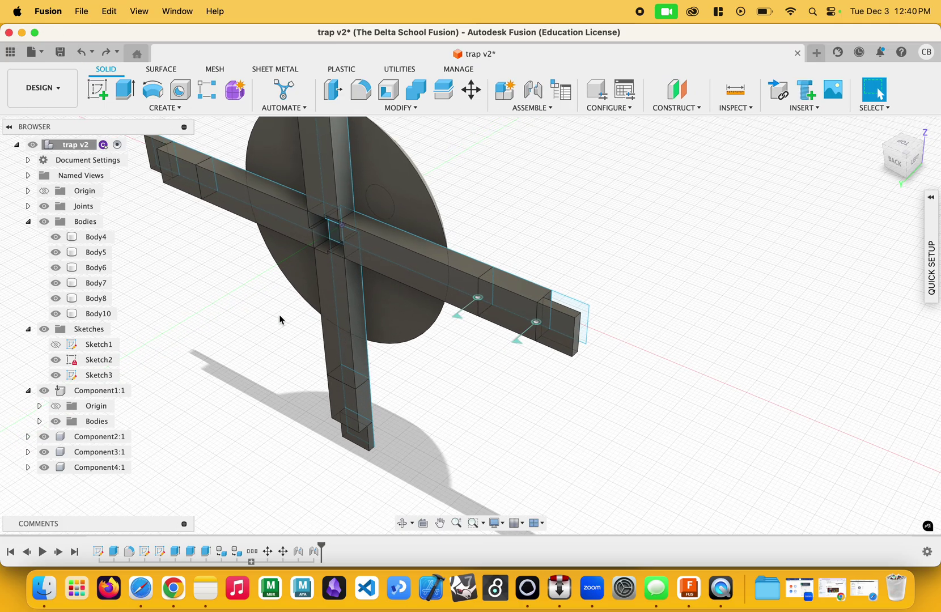
Step: Switch to the Animation workspace and rewind the storyboard to the start
click(57, 90)
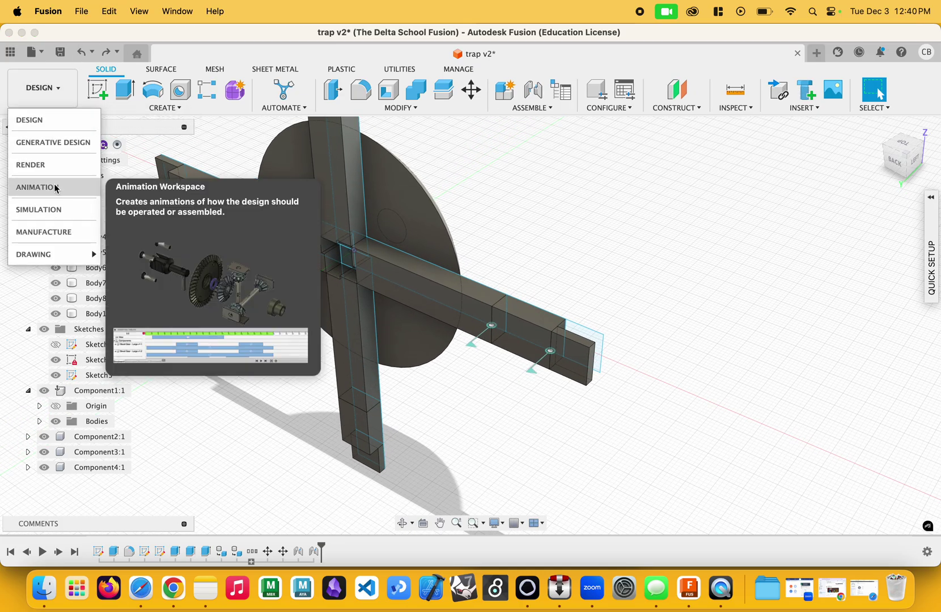
click(31, 187)
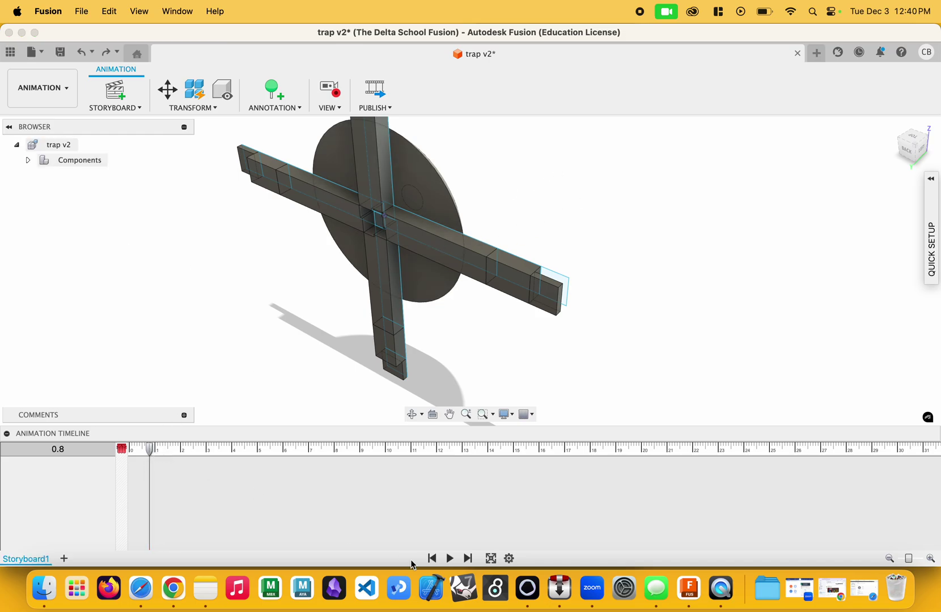
click(432, 559)
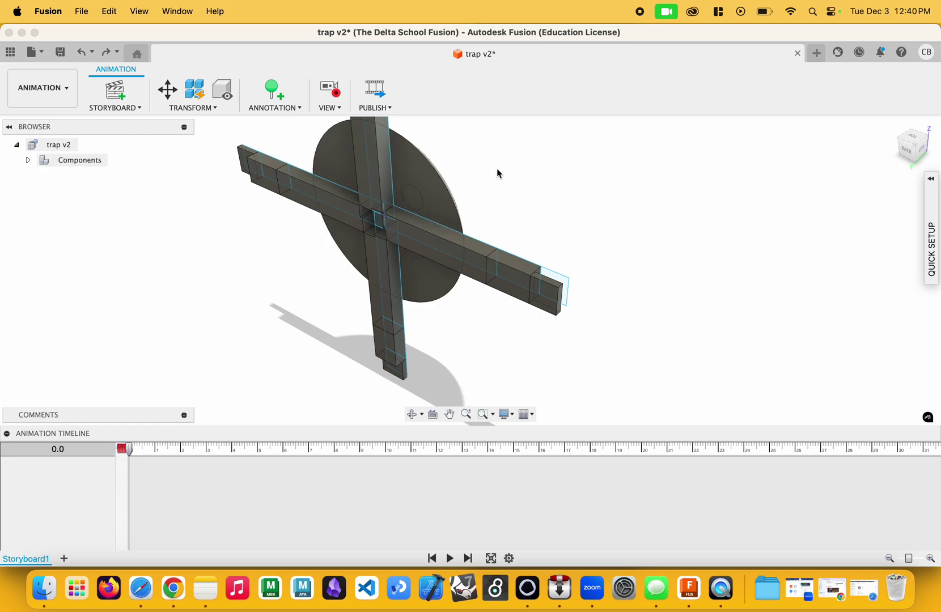
scroll(469, 234, up, 5)
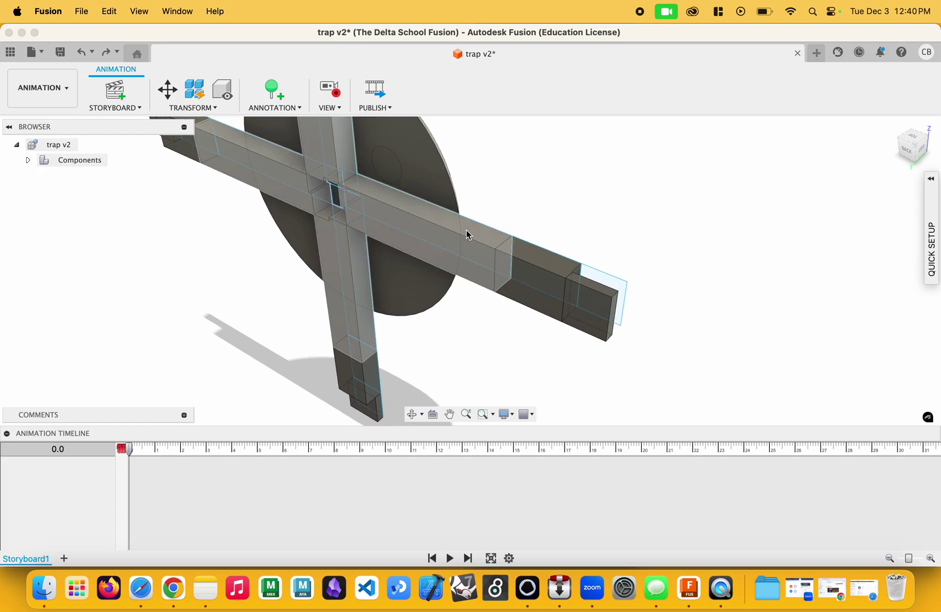
scroll(555, 201, up, 3)
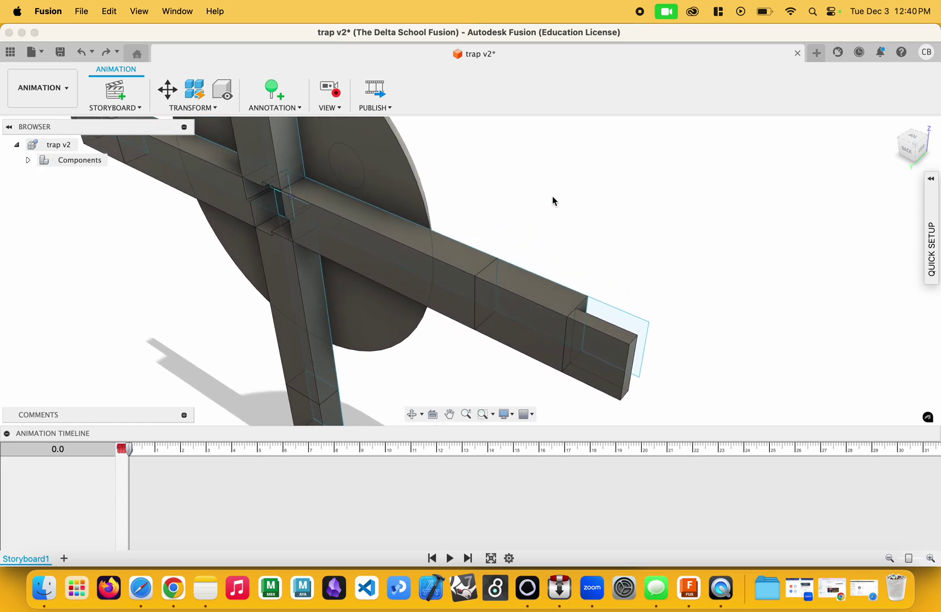
scroll(590, 285, up, 3)
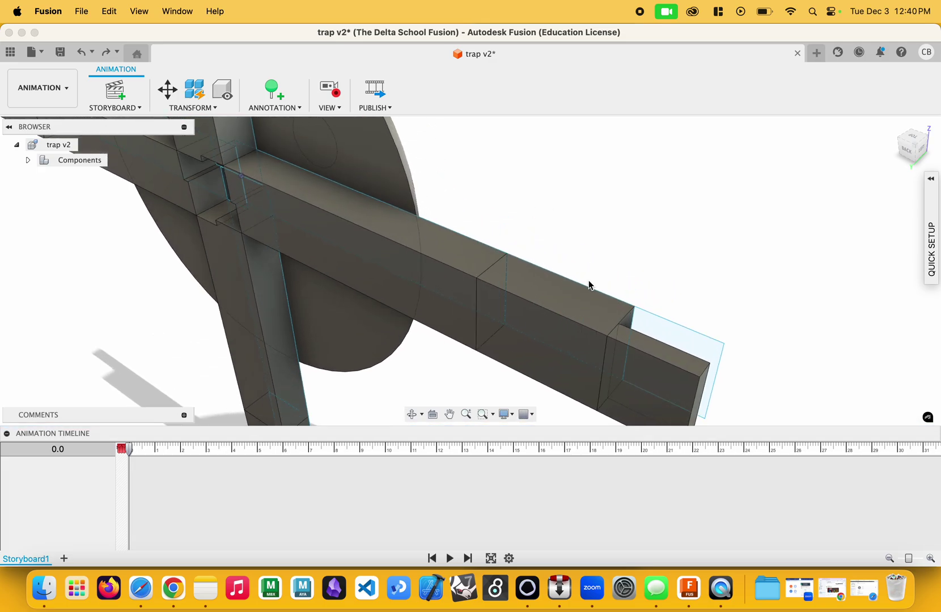
scroll(663, 265, up, 4)
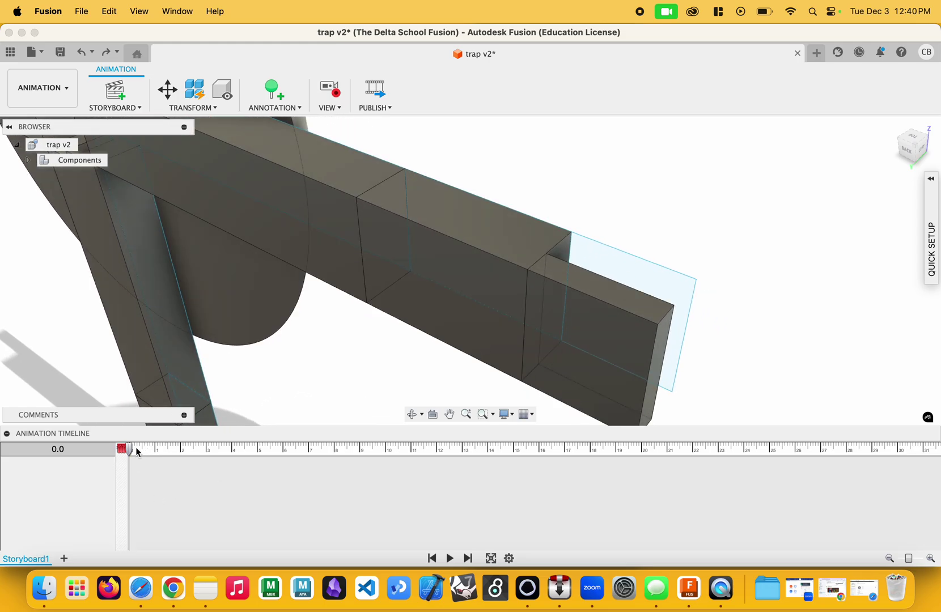
Step: Record camera view changes at 5.2 and 2.6 seconds, then play them back
drag(132, 454, 261, 453)
scroll(580, 261, down, 5)
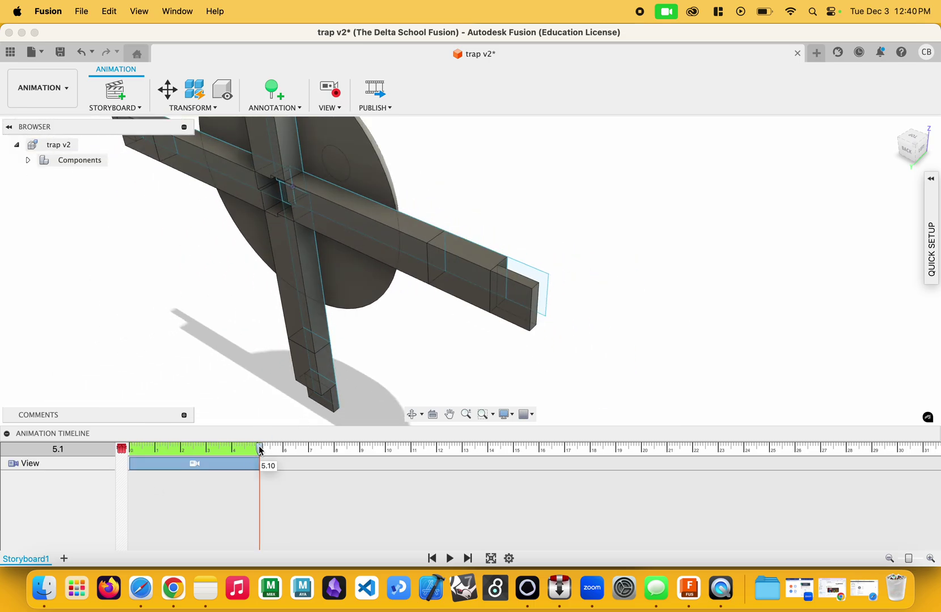
drag(260, 452, 197, 453)
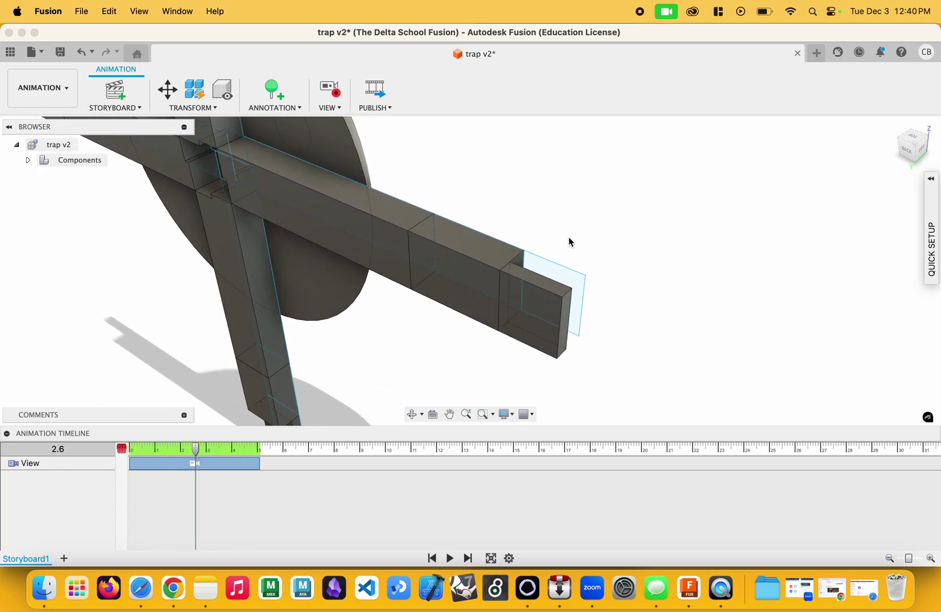
scroll(568, 237, down, 6)
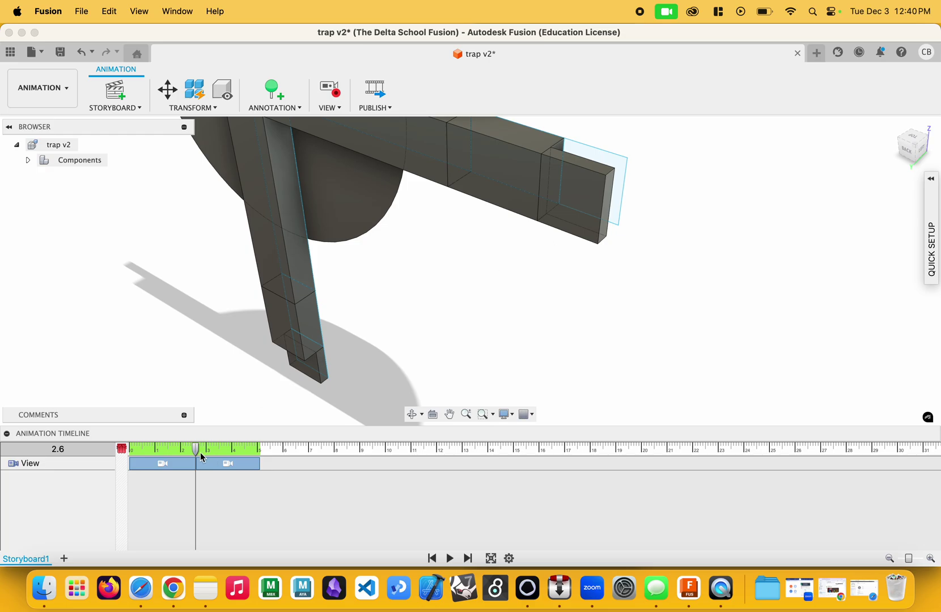
drag(192, 450, 133, 448)
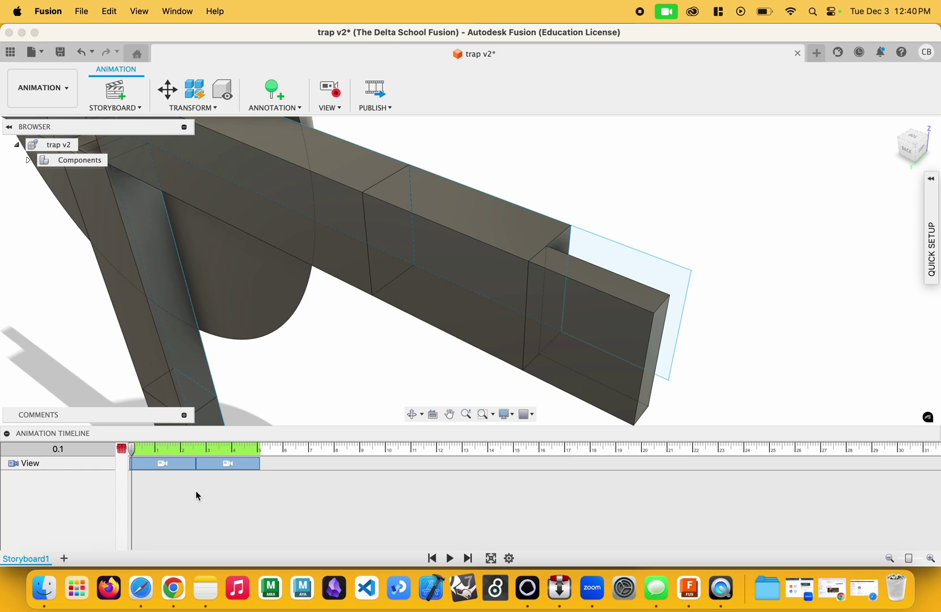
key(space)
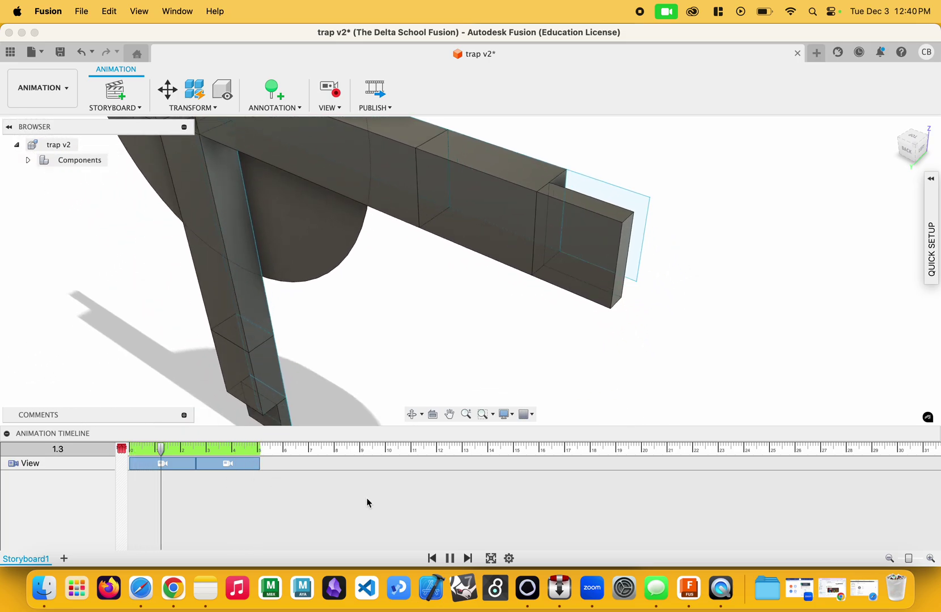
key(space)
click(433, 559)
Step: Delete the recorded actions on the View track with Delete Actions
click(31, 466)
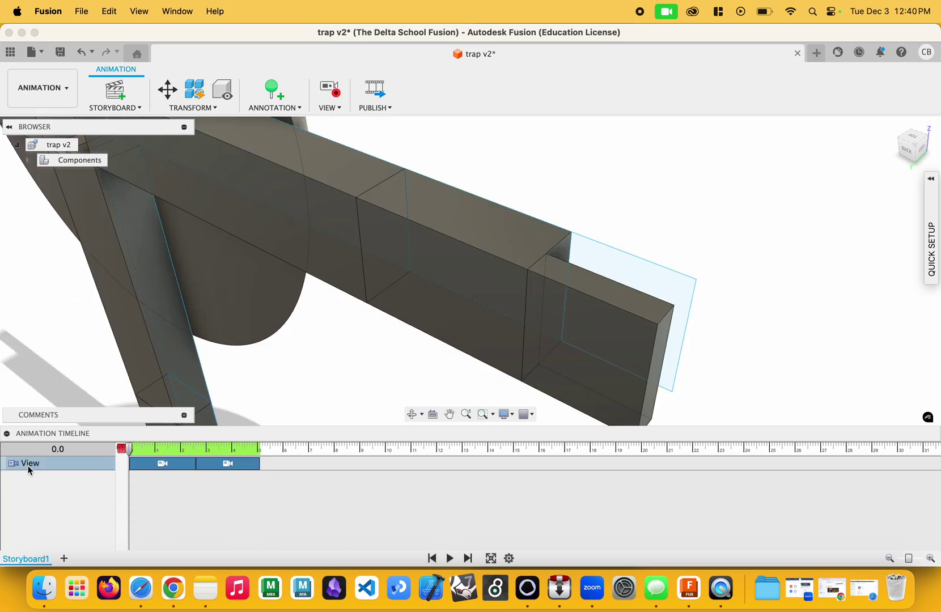
right_click(37, 470)
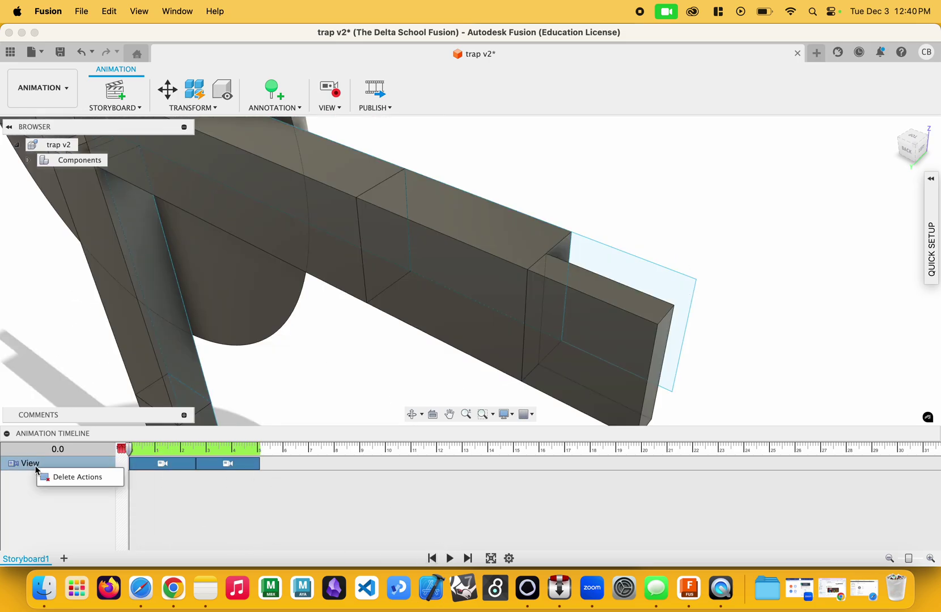
click(51, 478)
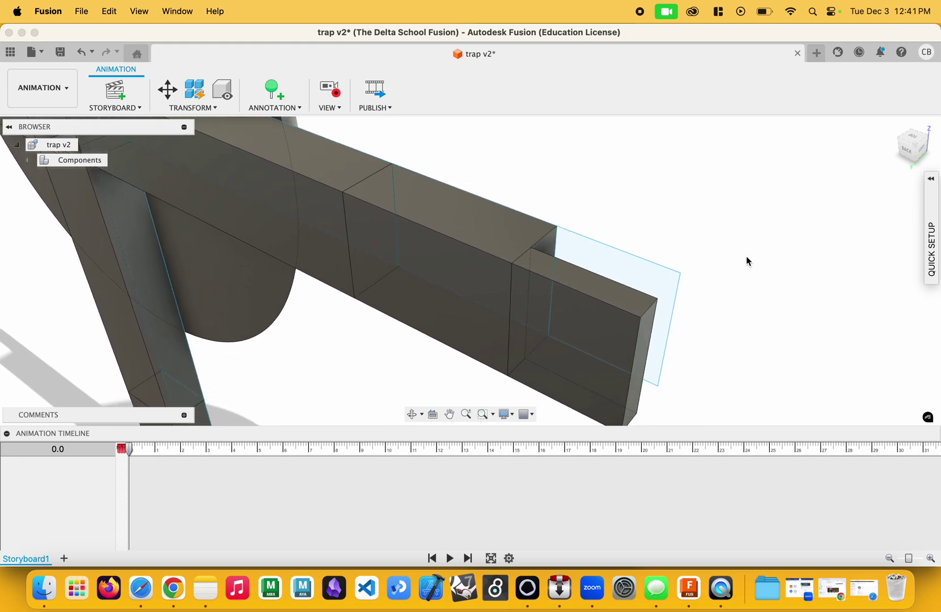
scroll(746, 260, down, 2)
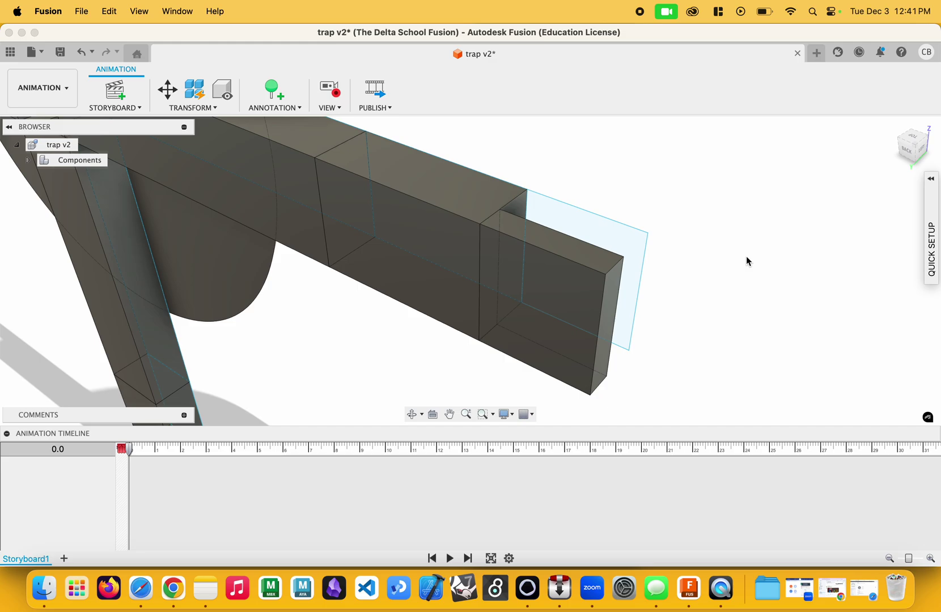
Step: Start Transform Components and try selecting the middle and end blocks
click(167, 91)
click(399, 263)
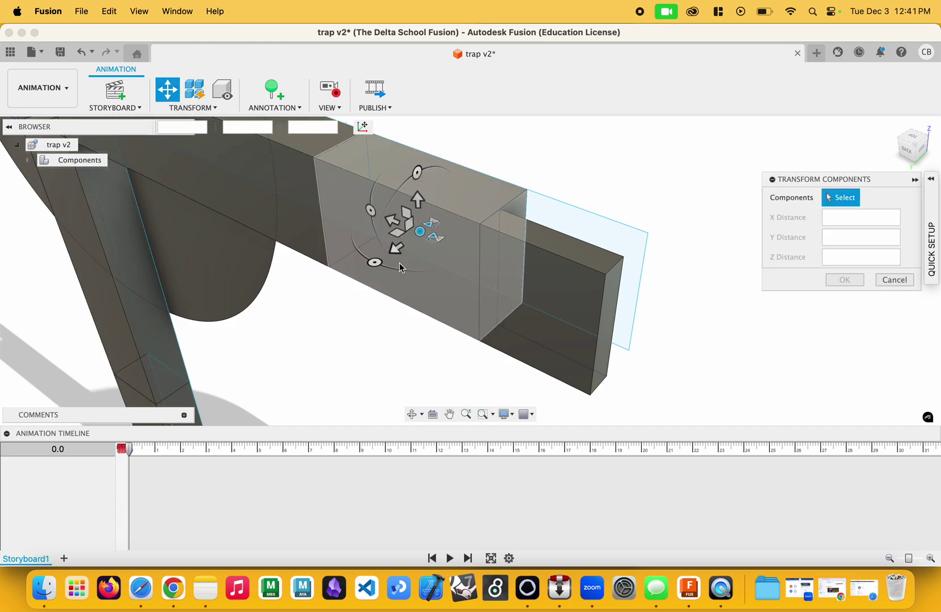
click(519, 292)
click(434, 256)
click(452, 261)
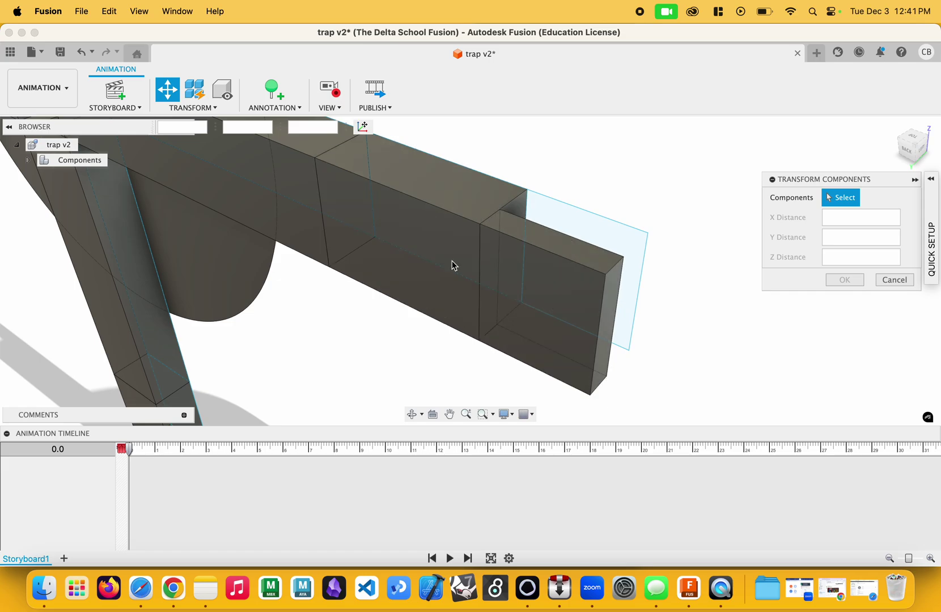
click(394, 220)
click(532, 309)
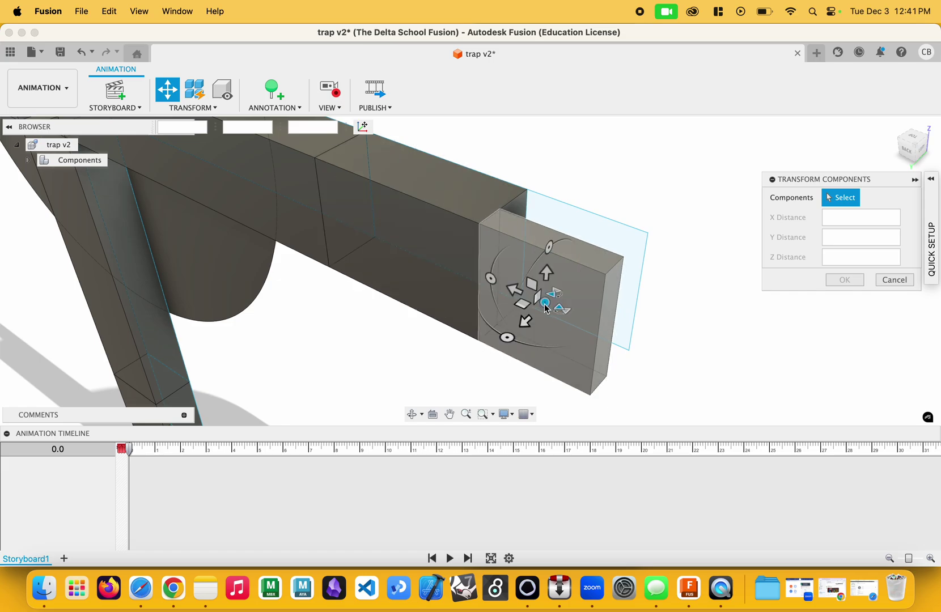
click(544, 304)
Step: Move the playhead to 4.1 seconds and select the end block, cancelling a stray rotation
drag(130, 453, 235, 451)
click(579, 280)
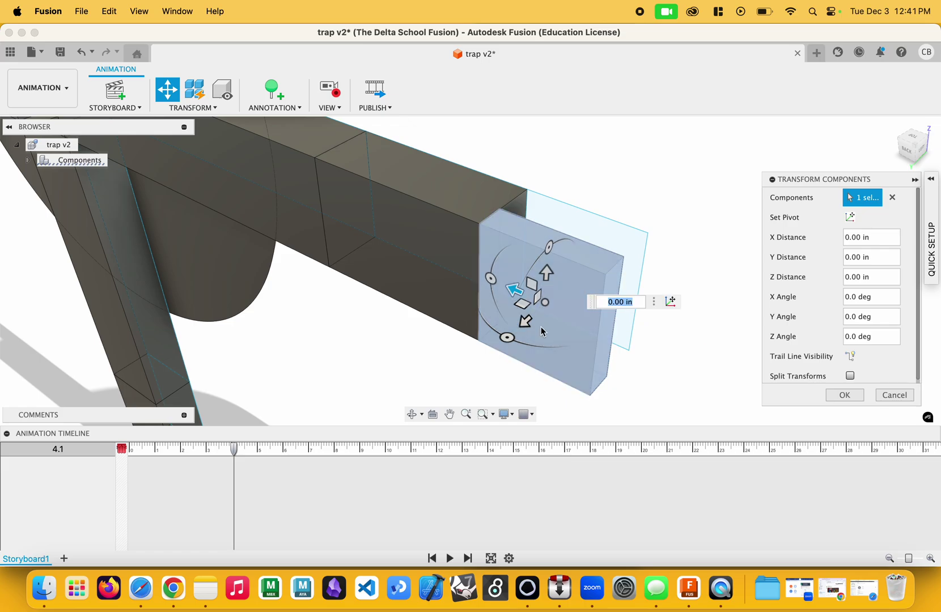
drag(507, 338, 447, 307)
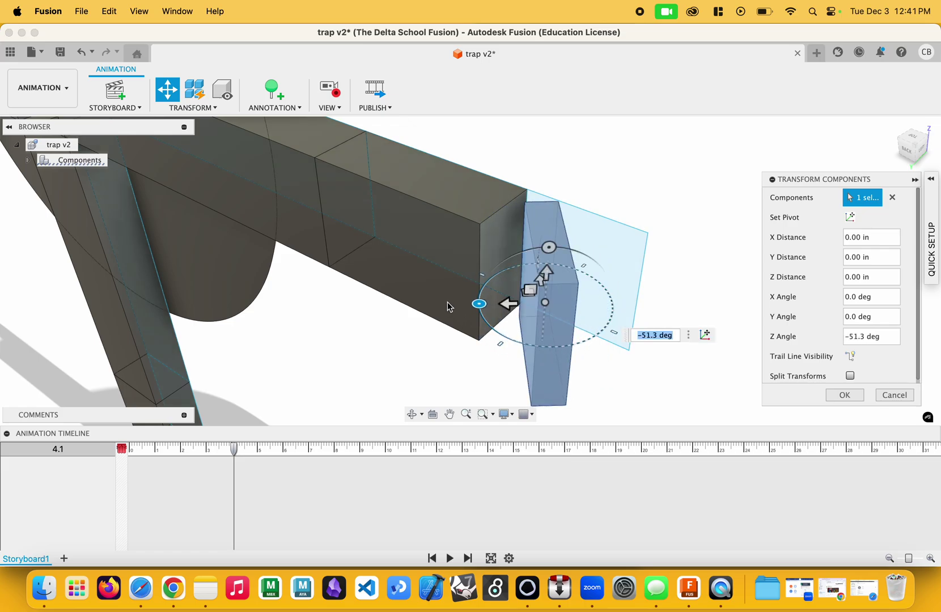
key(Escape)
click(553, 306)
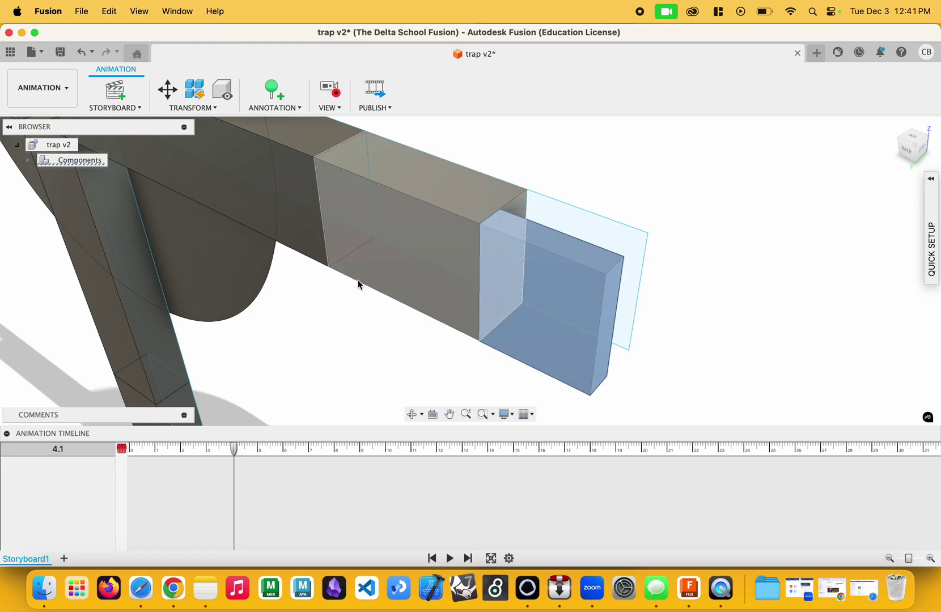
click(167, 89)
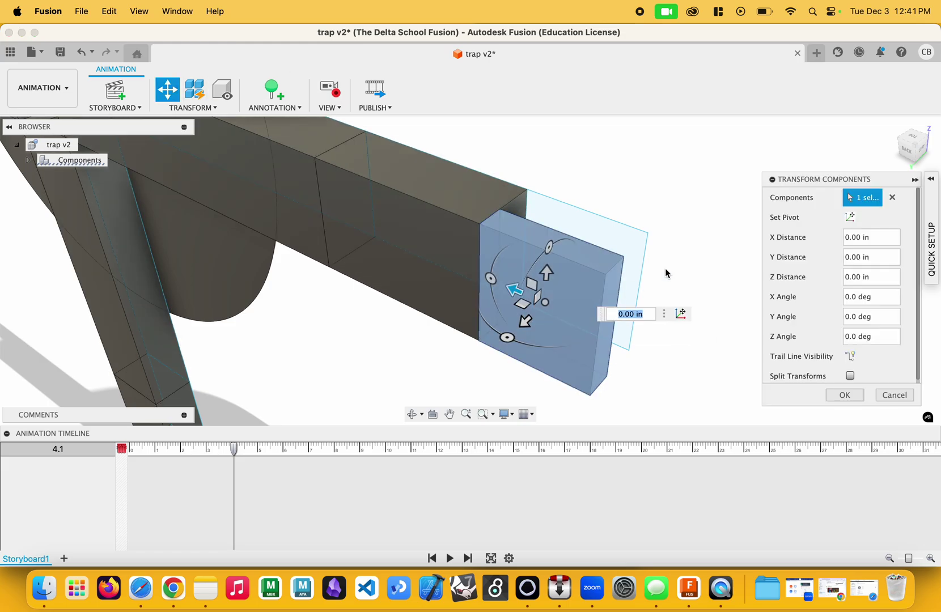
Step: Pivot the end block on its top edge and swing it down -82 deg as an animation step
click(850, 217)
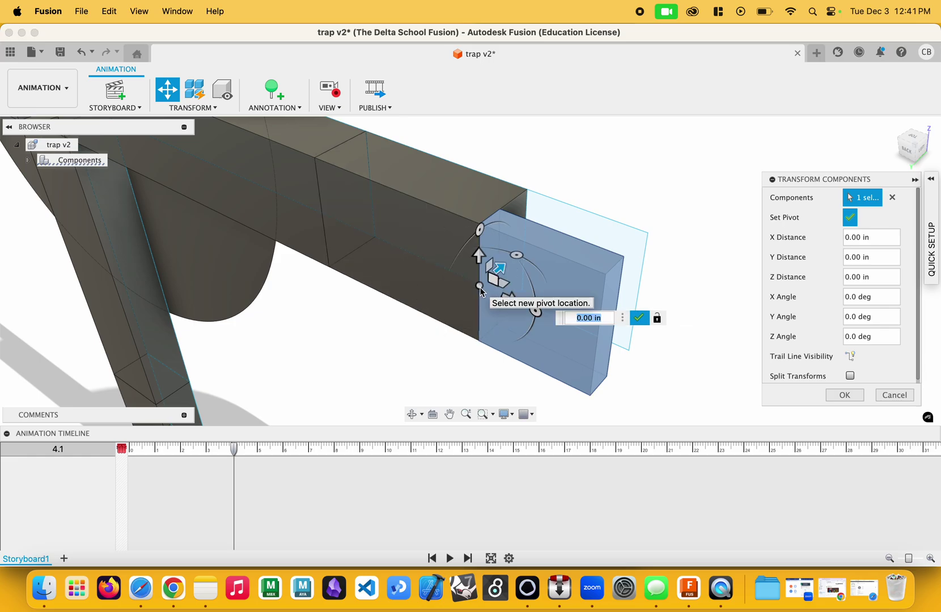
click(642, 320)
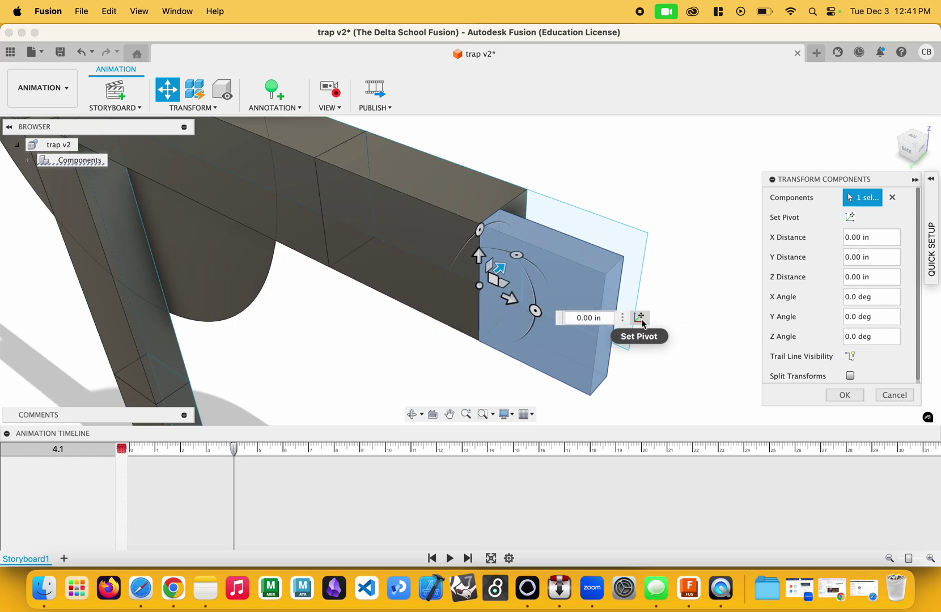
drag(521, 258, 532, 307)
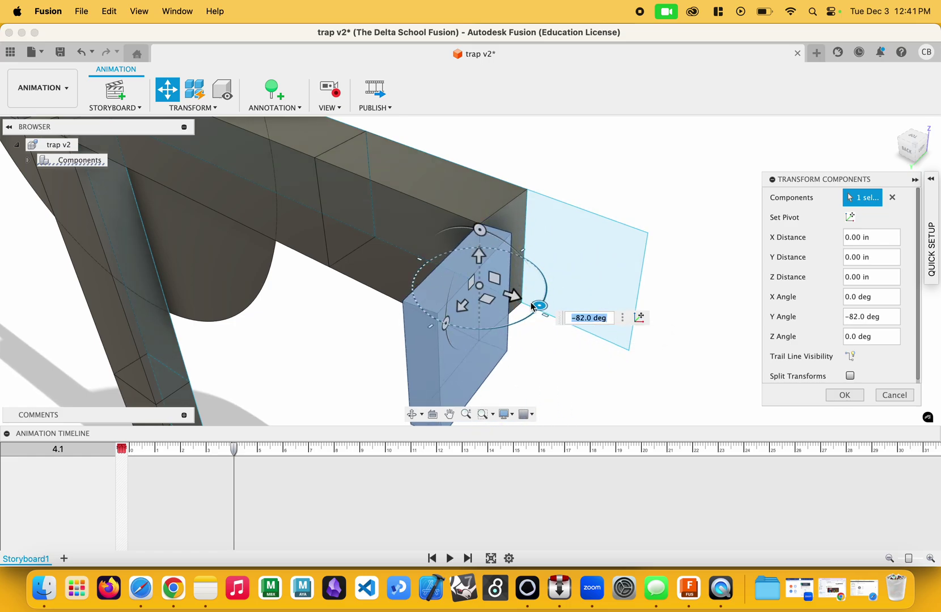
click(843, 395)
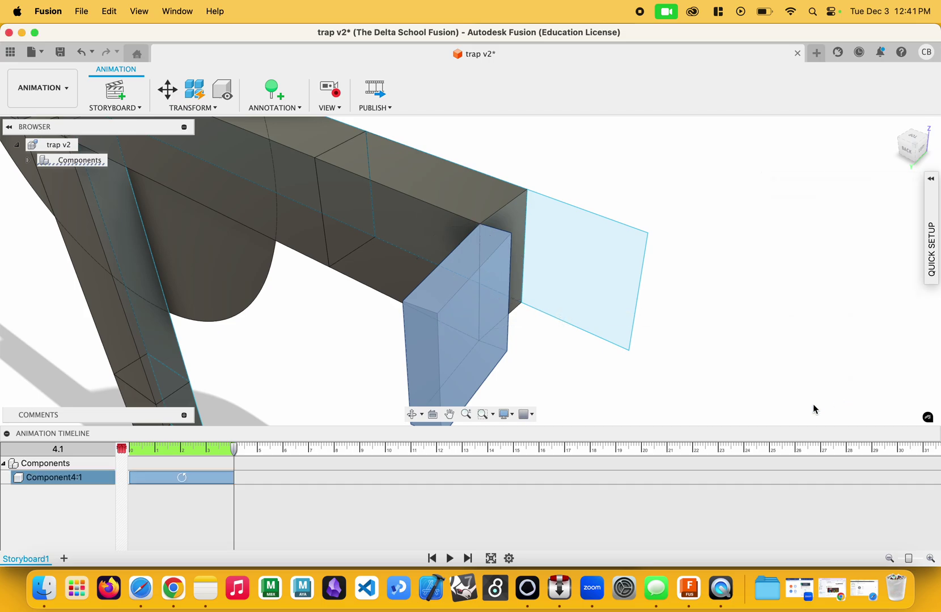
drag(235, 452, 130, 453)
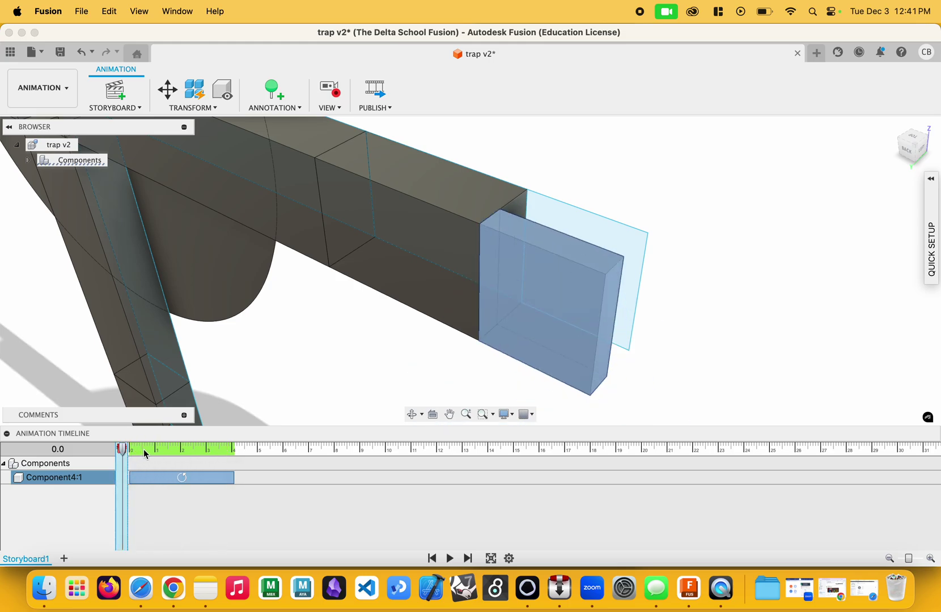
click(145, 452)
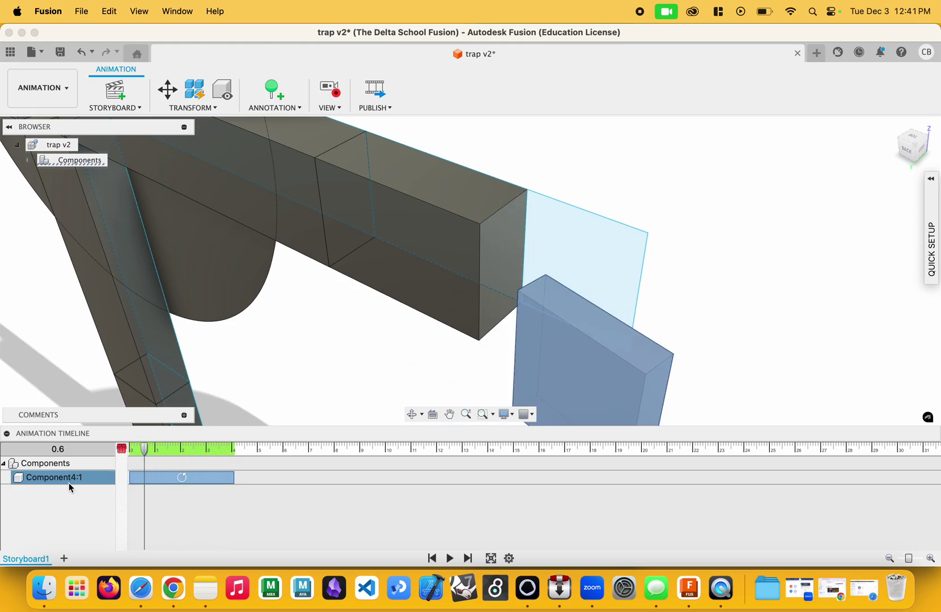
click(545, 344)
drag(152, 449, 249, 445)
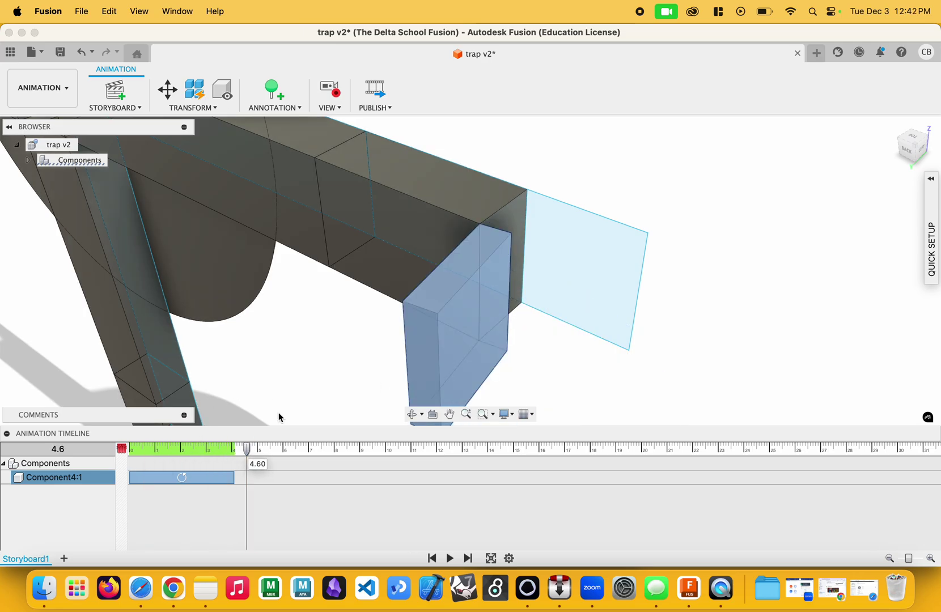
click(452, 205)
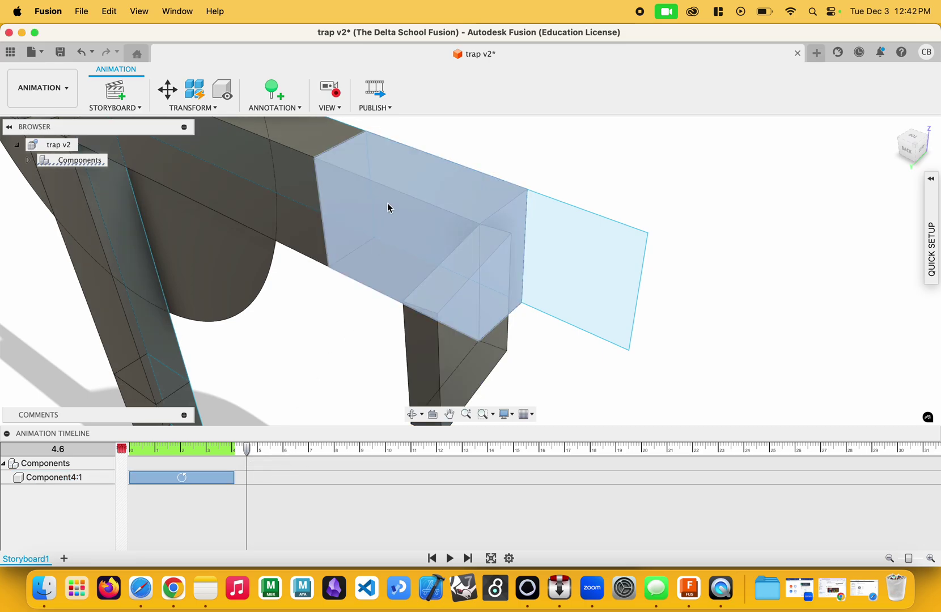
Step: Tilt Component3:1 down -37.4 deg about a pivot on its top edge, then preview at 4.1 s
click(167, 90)
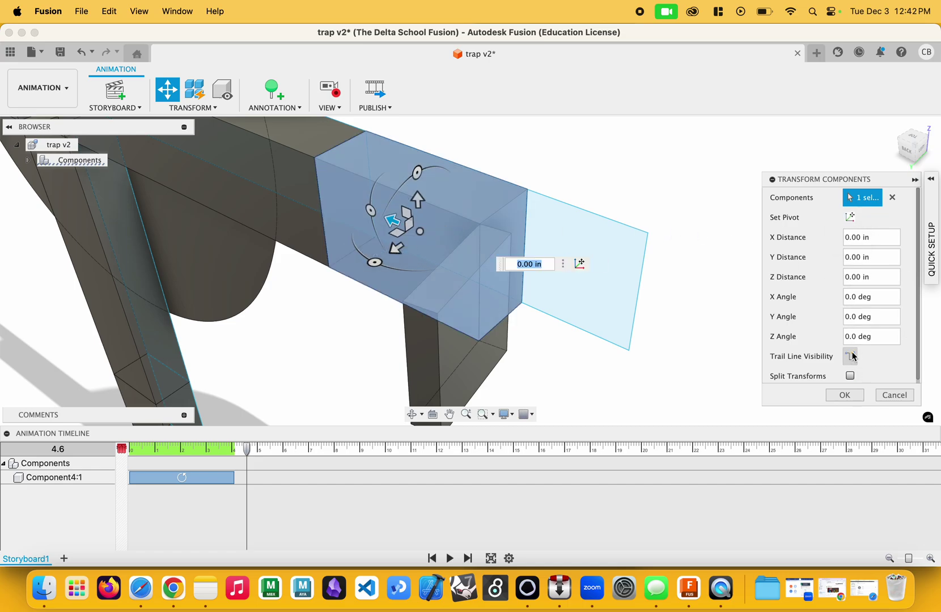
click(855, 220)
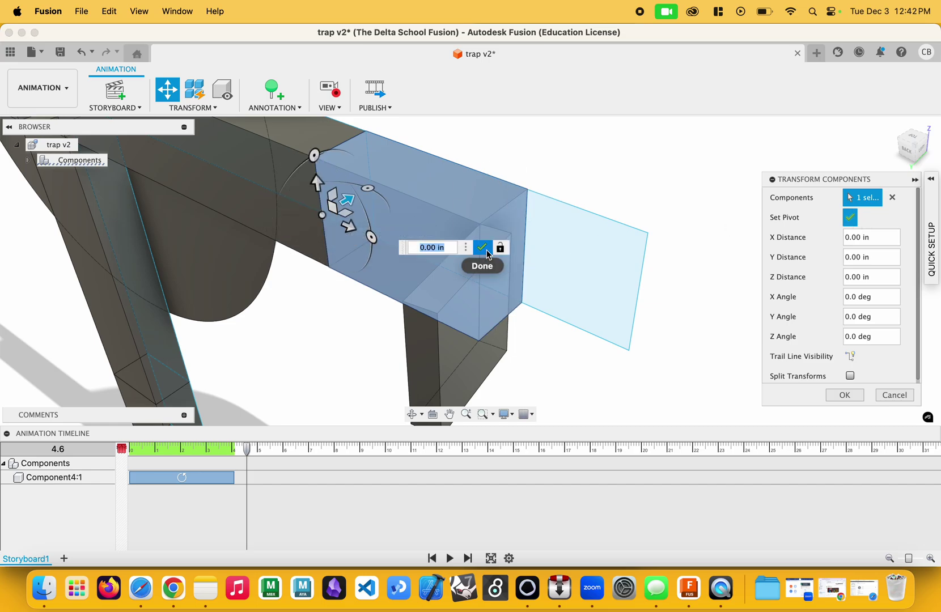
click(485, 250)
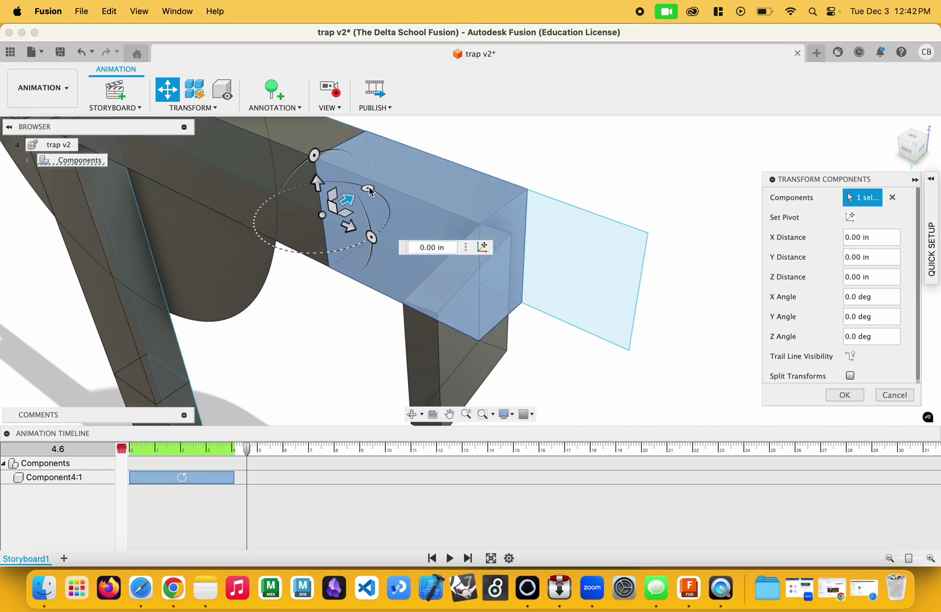
drag(369, 189, 386, 209)
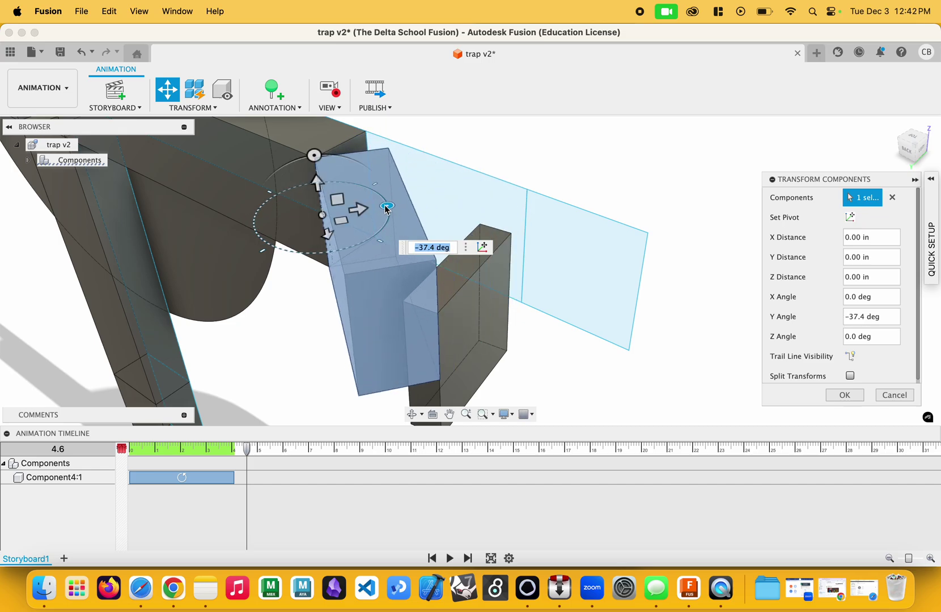
key(Return)
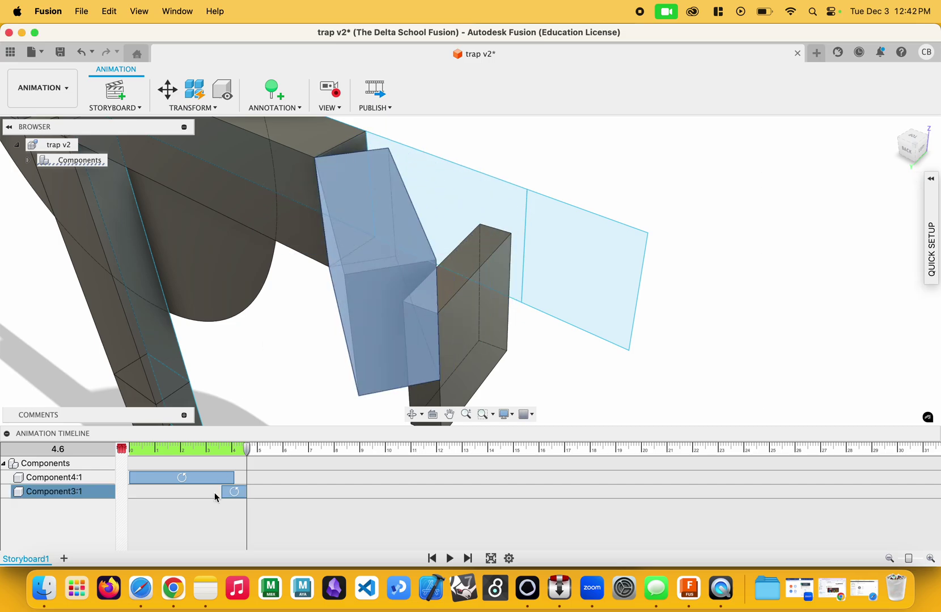
drag(250, 452, 226, 451)
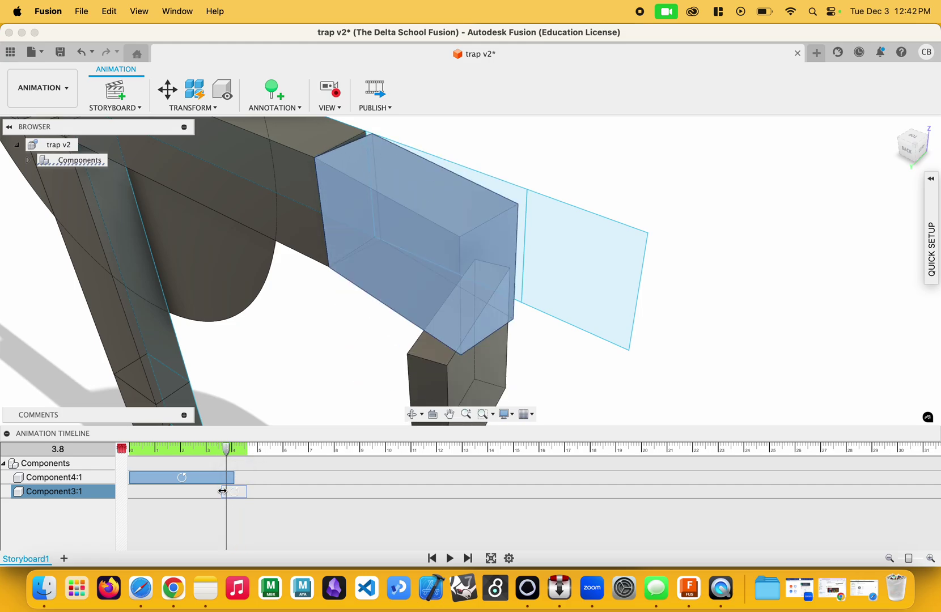
Step: Shift the Component3:1 rotation action in the timeline to start at 0.00
drag(156, 493, 155, 492)
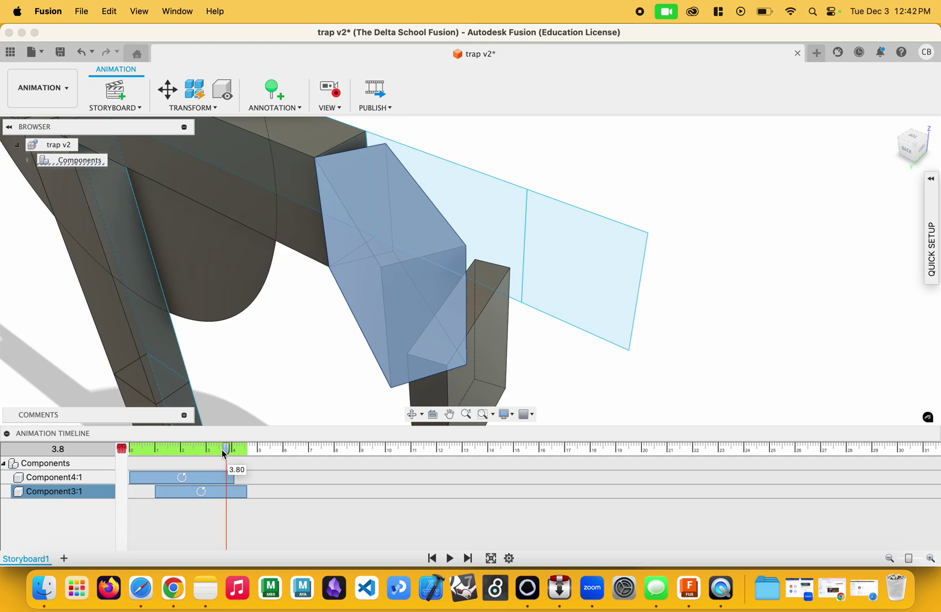
drag(225, 452, 155, 451)
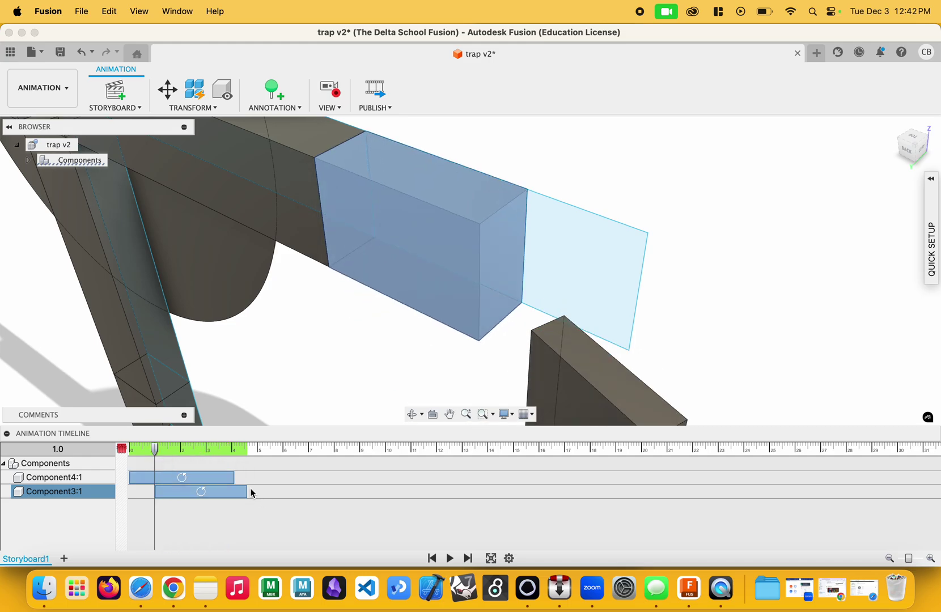
drag(243, 489, 199, 488)
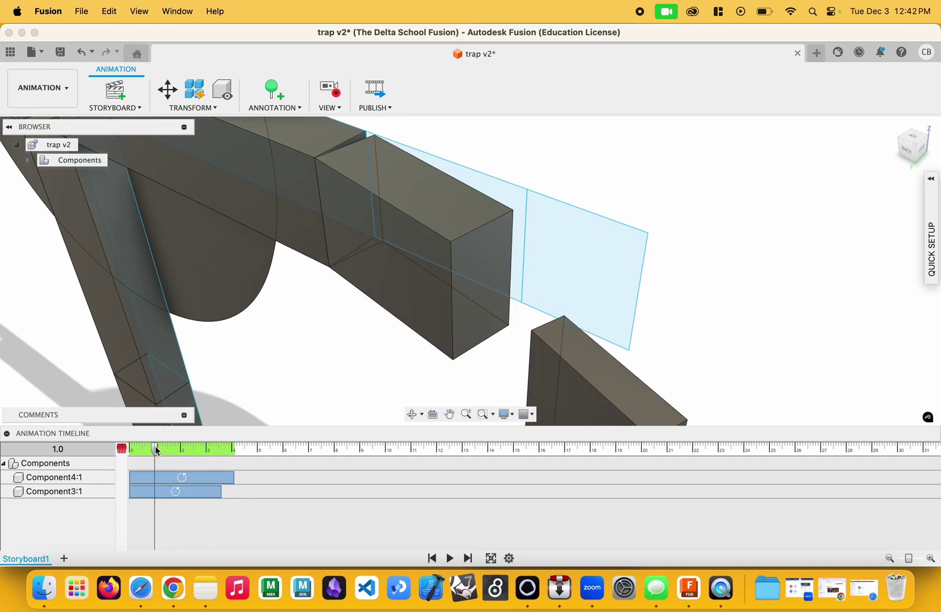
Step: Rewind and play the animation to check both rotations run together
drag(157, 450, 127, 450)
key(space)
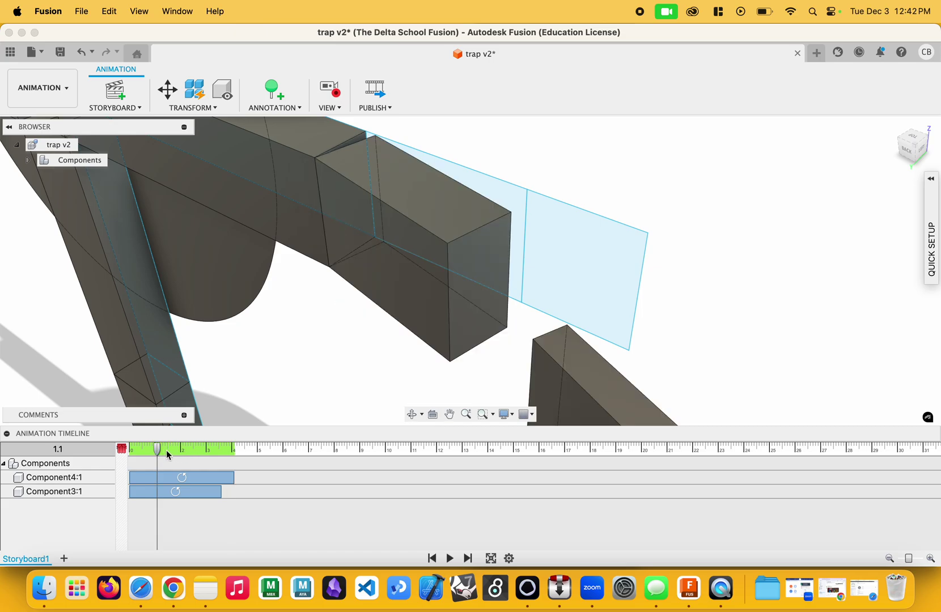
mouse_move(191, 453)
mouse_down()
mouse_move(218, 449)
mouse_move(154, 448)
mouse_move(201, 449)
mouse_up()
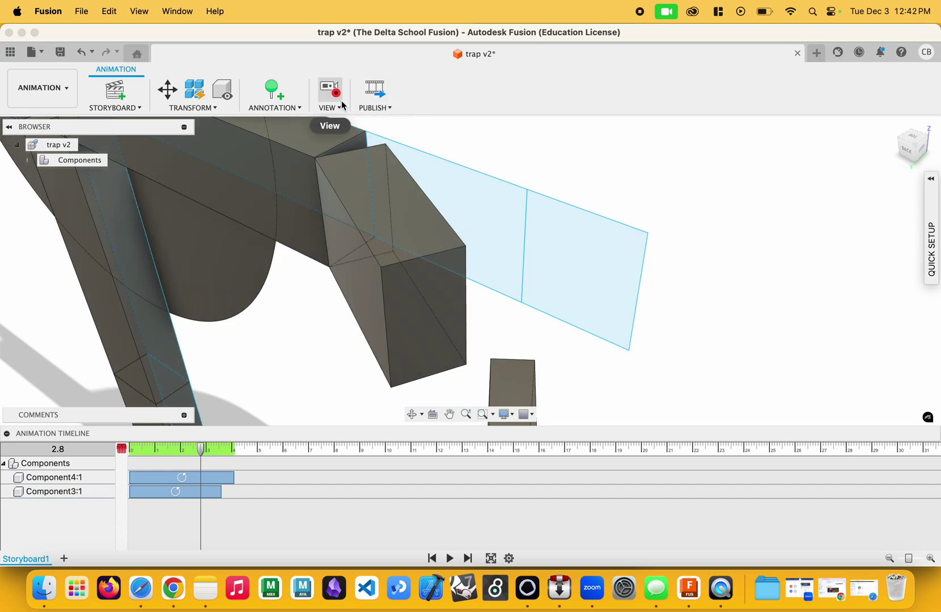
click(24, 105)
Step: Back in Design, drive the Revolute 2 joint to -34.6 deg, swinging the middle box down
click(29, 120)
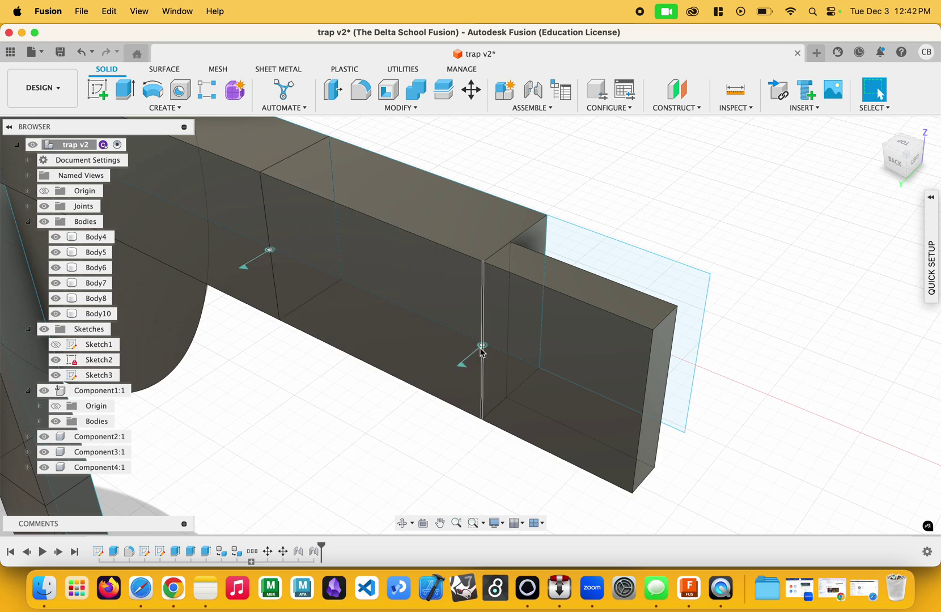
click(473, 360)
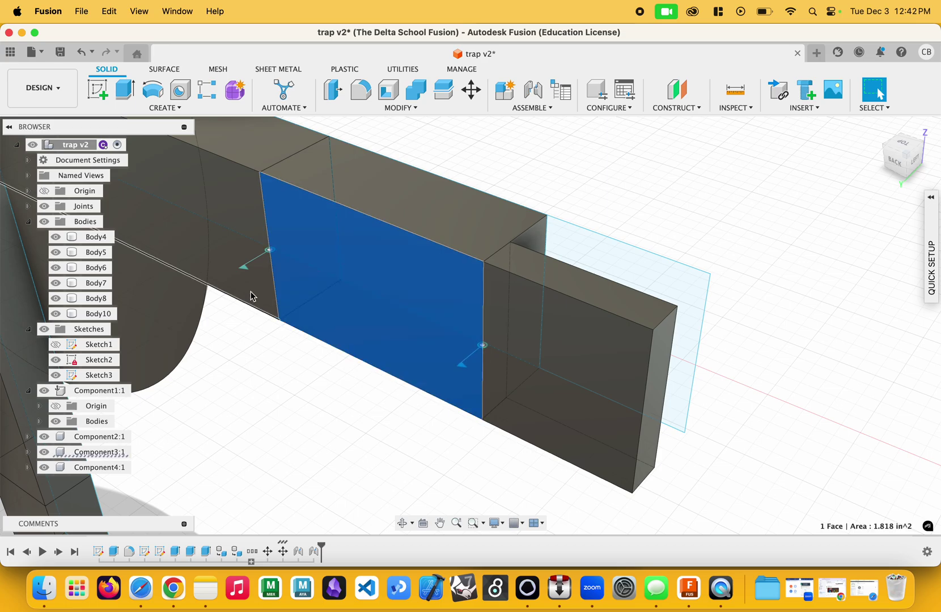
double_click(244, 267)
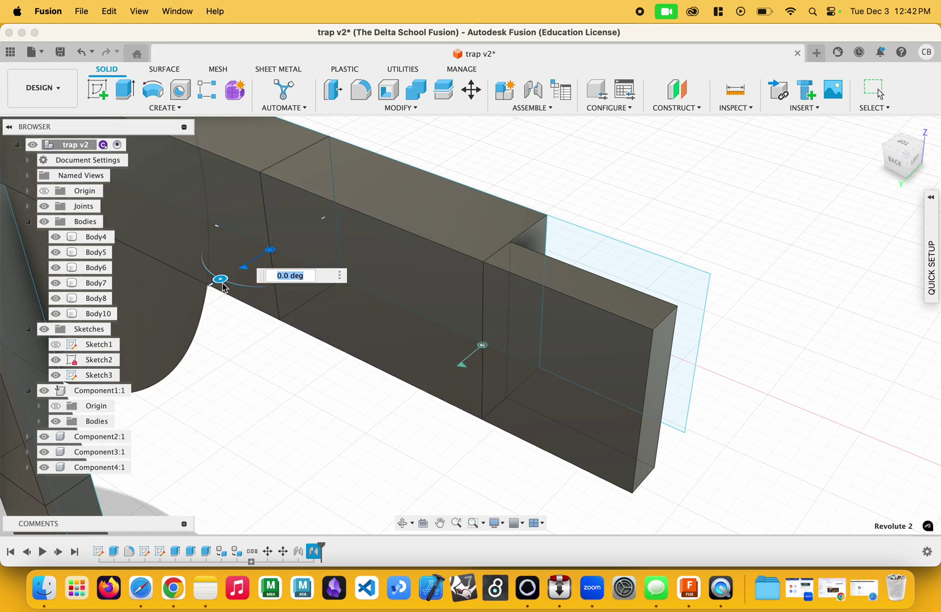
drag(220, 278, 187, 267)
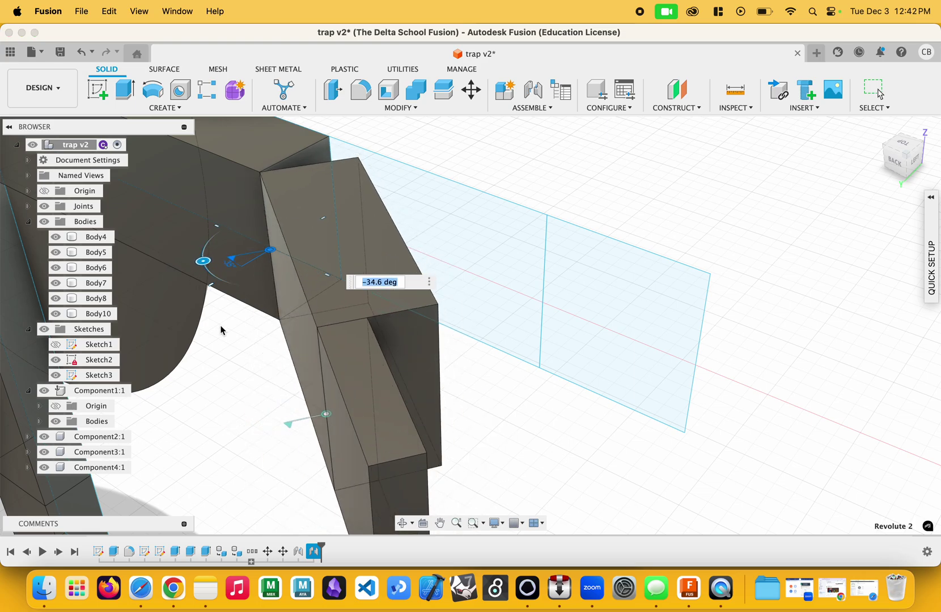
shift+middle_drag(187, 267, 221, 331)
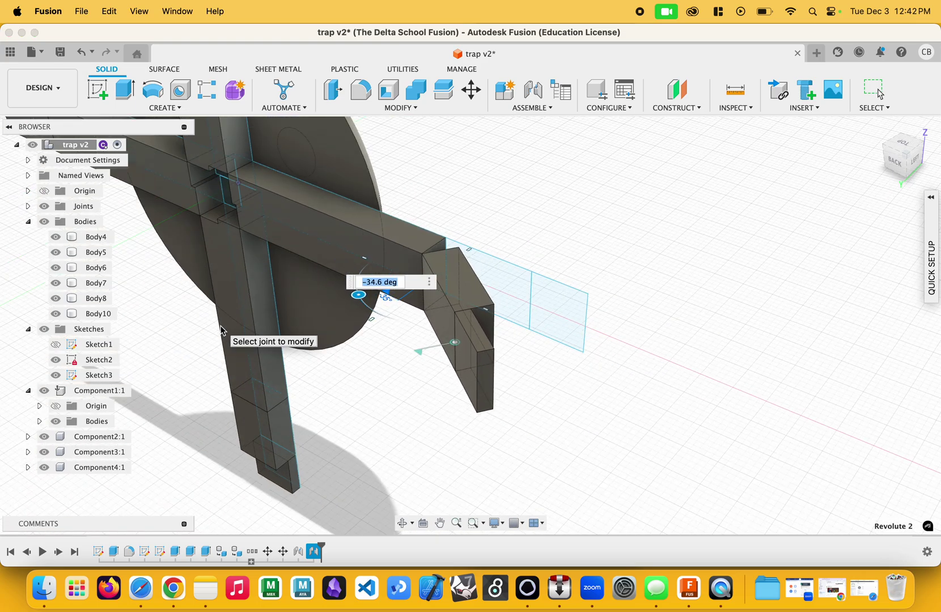